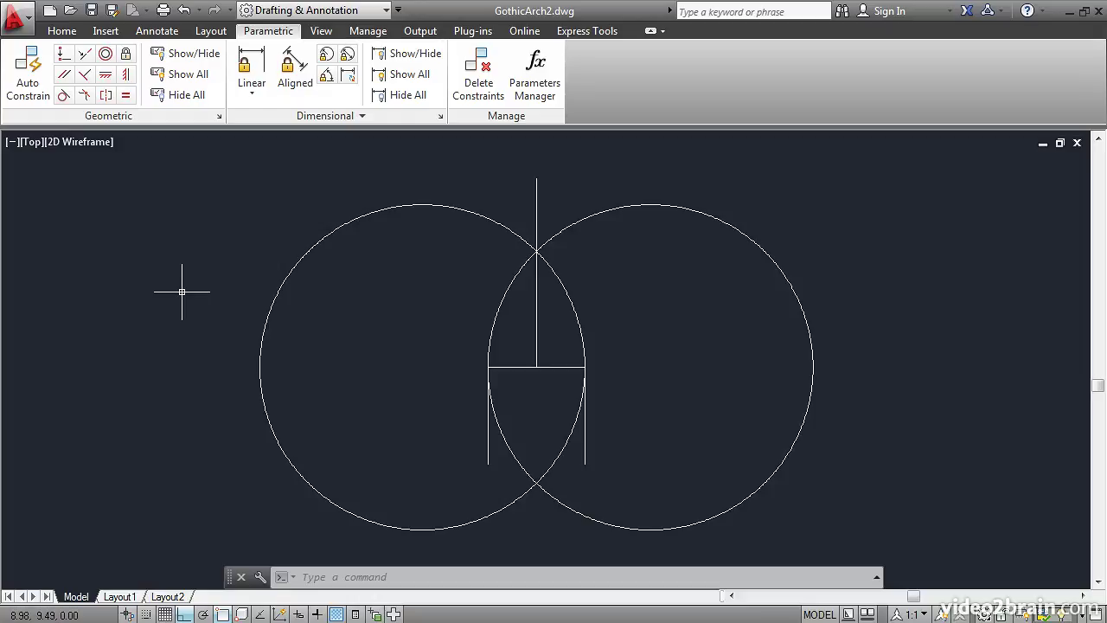
# Show all geometric constraints and add a radius constraint to the left circle, accepting its default name and value.
pyautogui.click(199, 76)
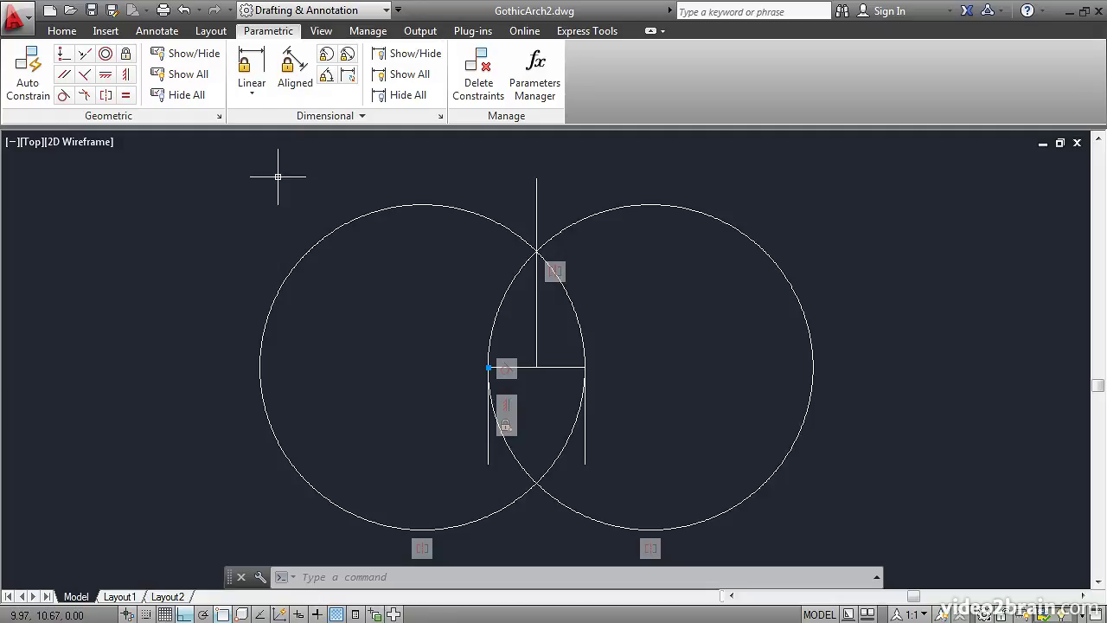
pyautogui.click(327, 57)
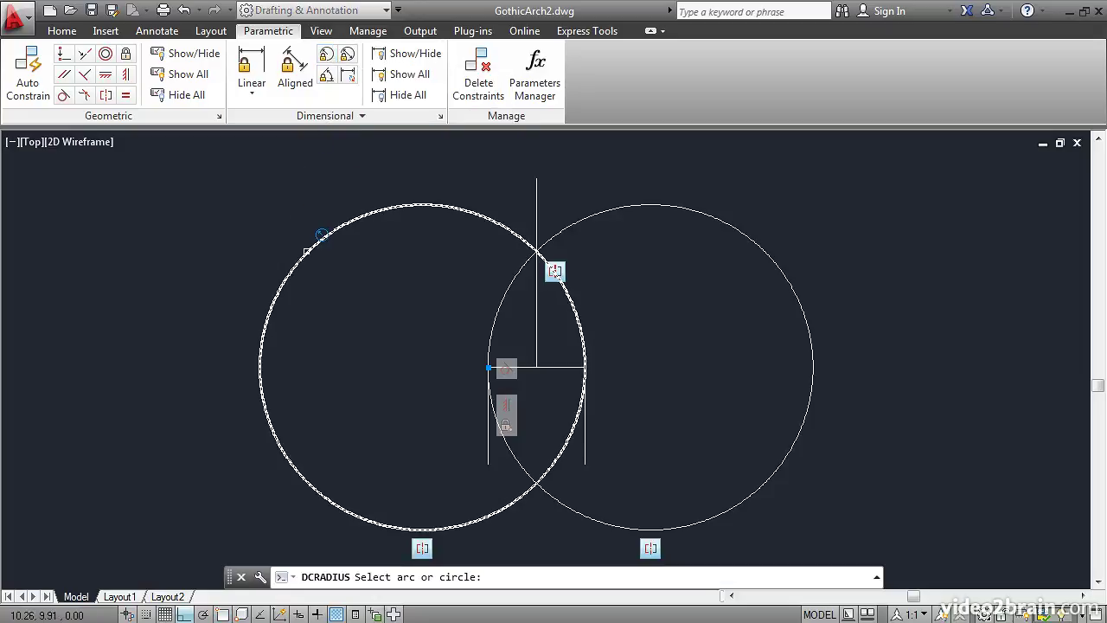
pyautogui.click(316, 240)
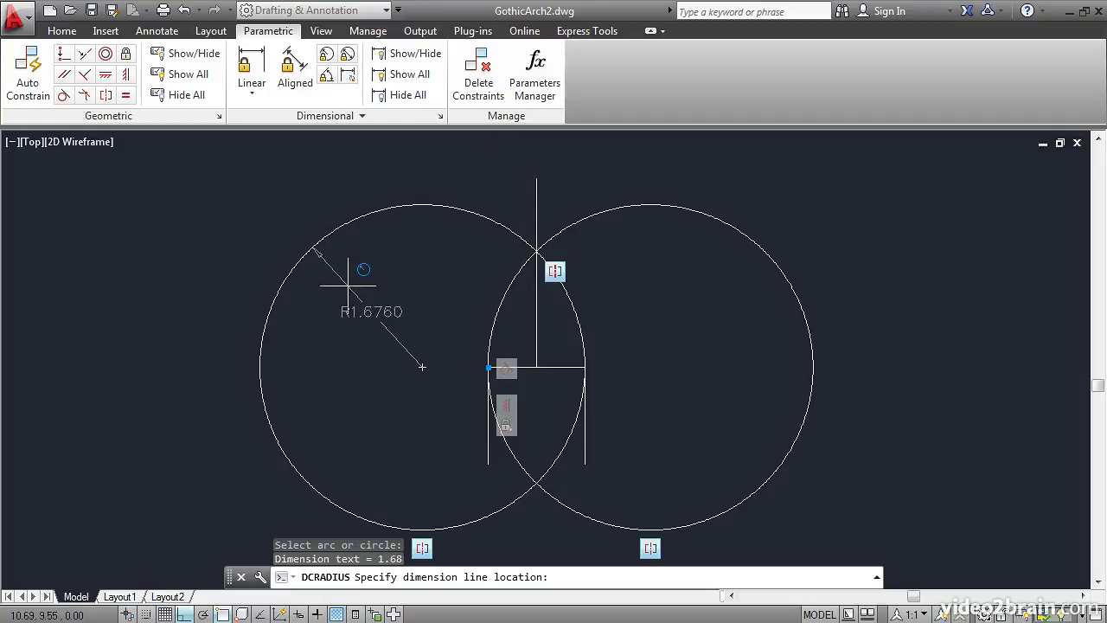
pyautogui.click(348, 283)
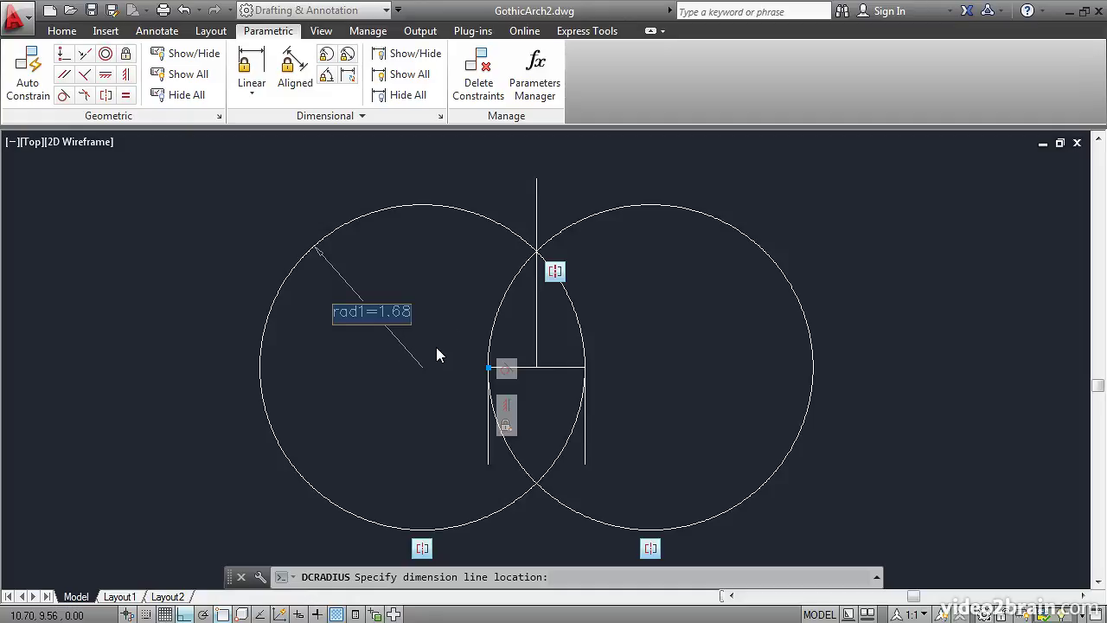
pyautogui.press('Return')
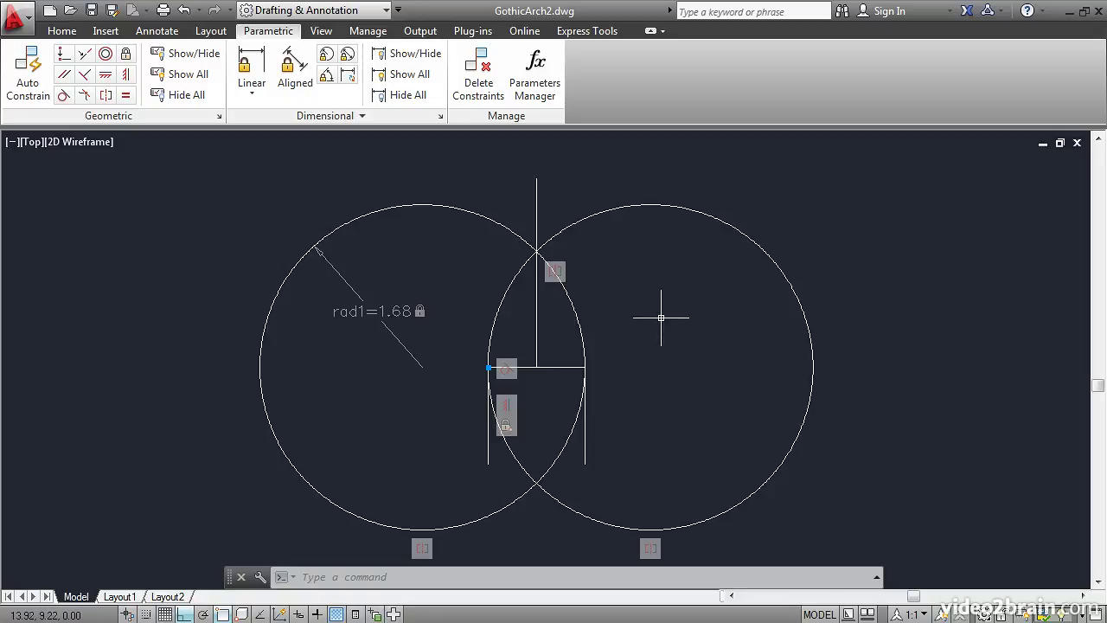
# Try to stretch the right circle from its center point.
pyautogui.click(723, 223)
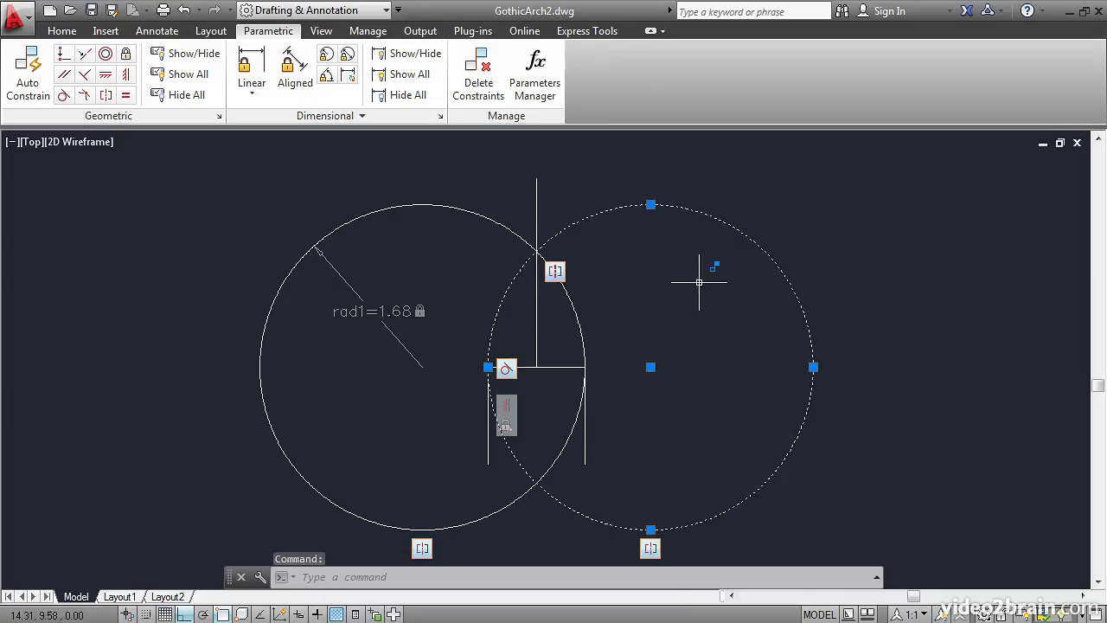
pyautogui.click(650, 367)
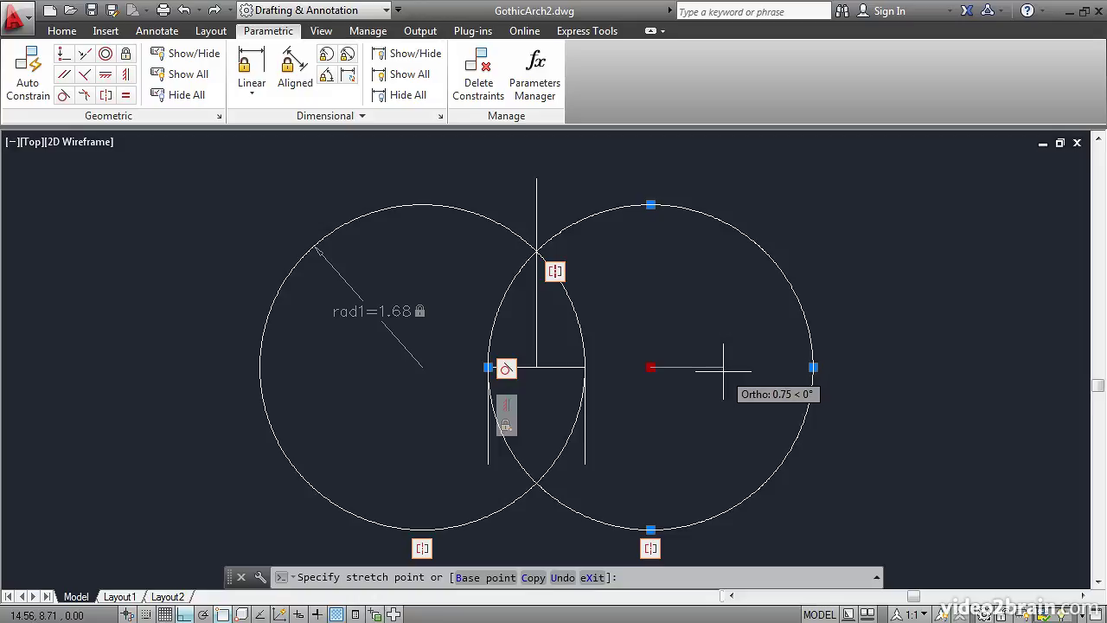
pyautogui.press('Escape')
pyautogui.press('Escape')
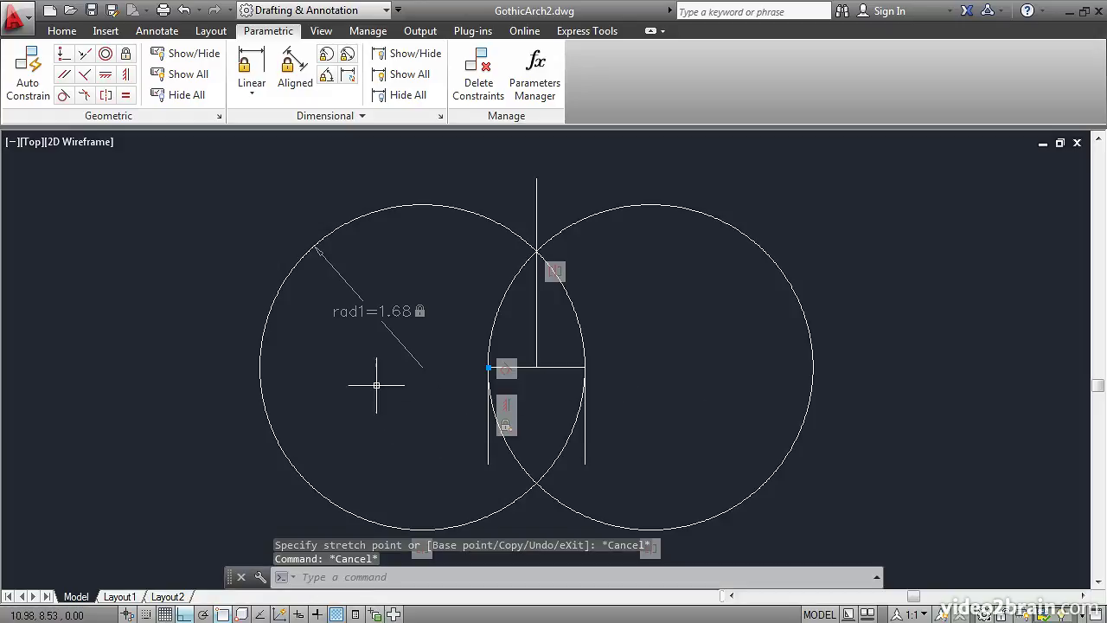
# Set the left circle's radius constraint to 2.
pyautogui.doubleClick(356, 313)
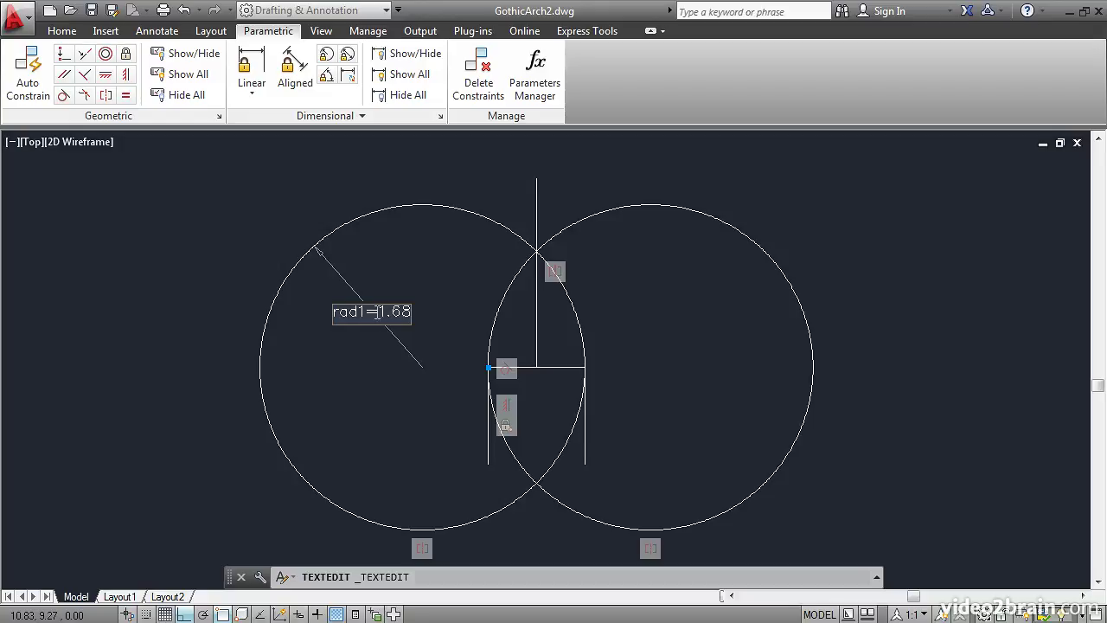
pyautogui.moveTo(378, 312); pyautogui.dragTo(411, 312)
pyautogui.write('2')
pyautogui.press('Return')
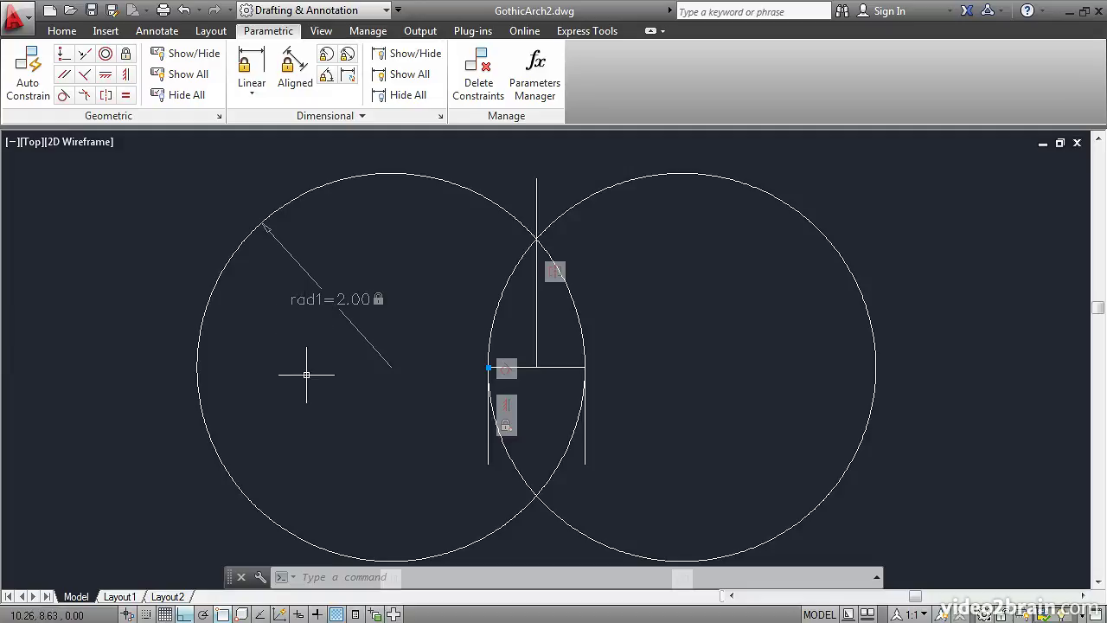
# Draw a two-point circle inside the right circle, with its diameter running from that circle's center to its top quadrant.
pyautogui.write('c')
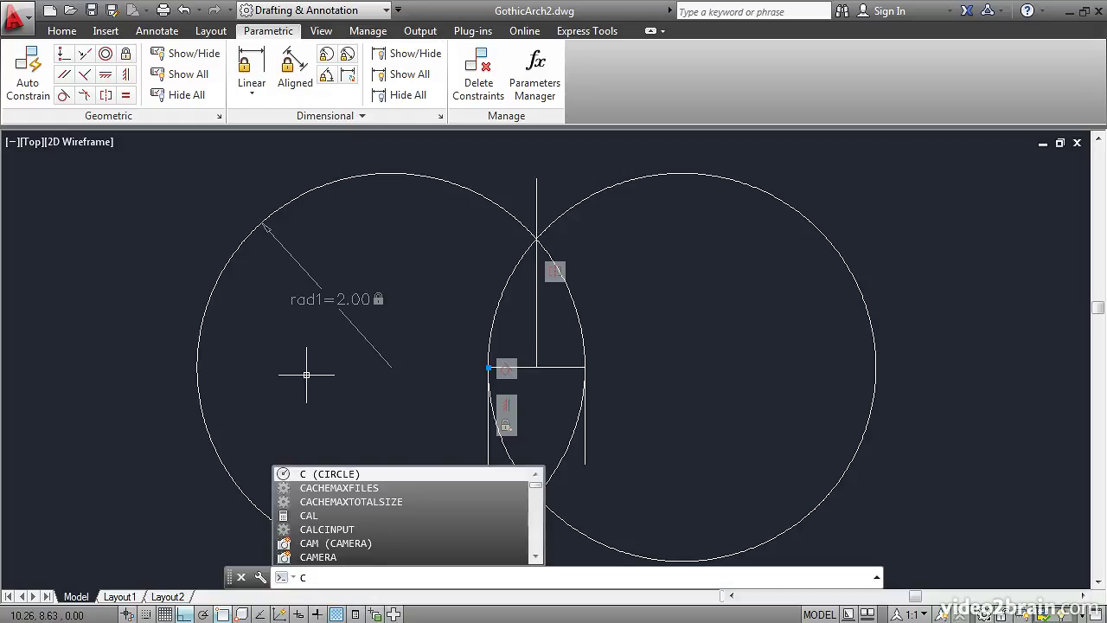
pyautogui.press('Return')
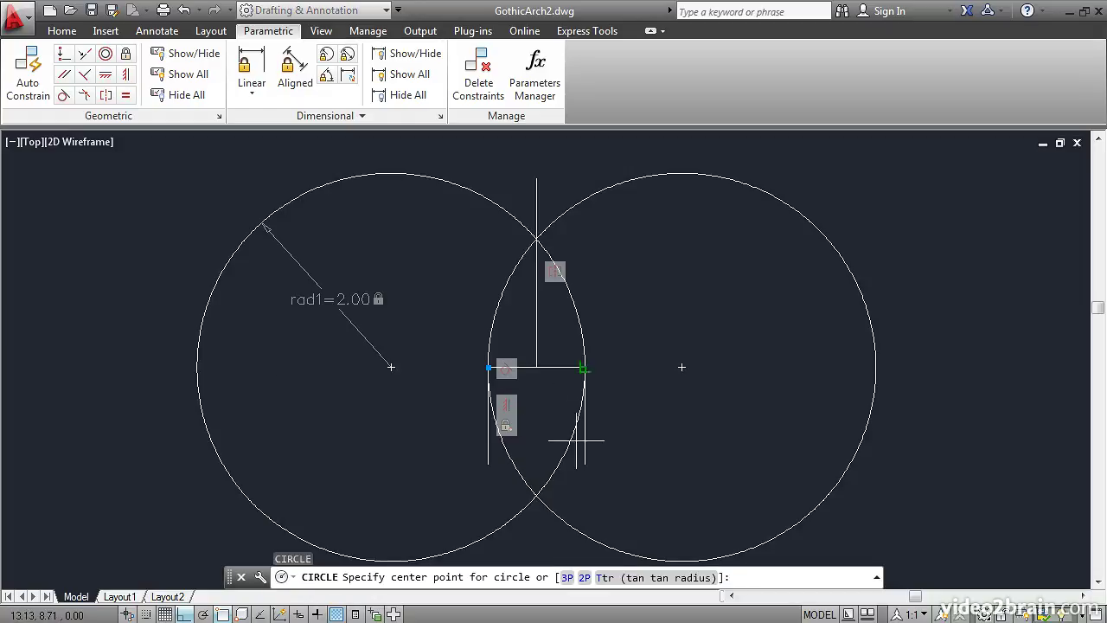
pyautogui.click(584, 577)
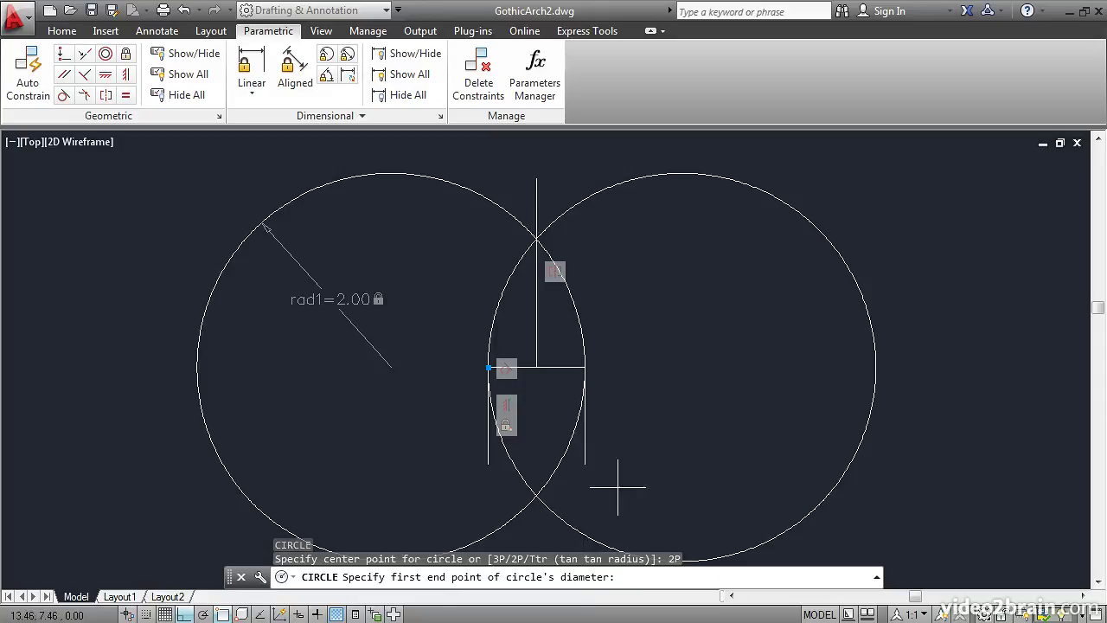
pyautogui.click(682, 367)
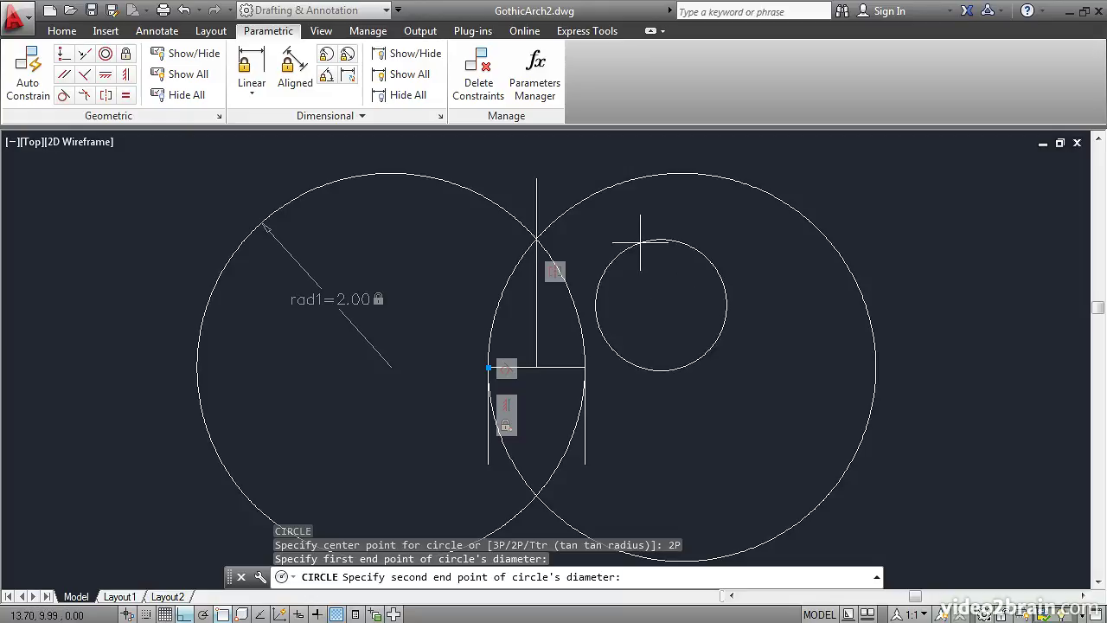
pyautogui.keyDown('shift'); pyautogui.rightClick(659, 208); pyautogui.keyUp('shift')
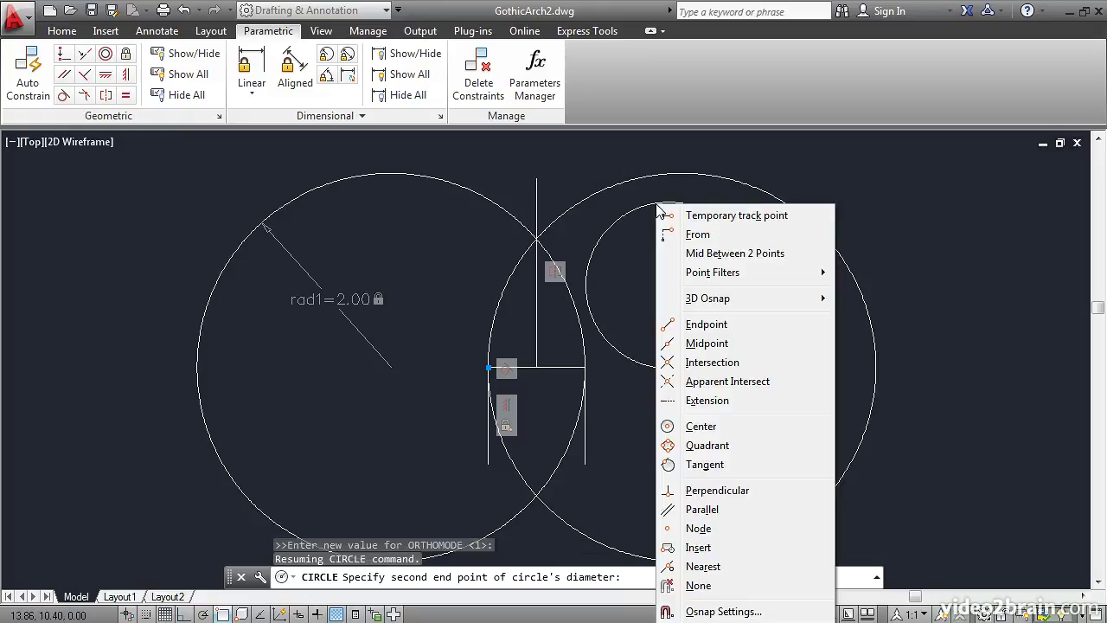
pyautogui.click(668, 445)
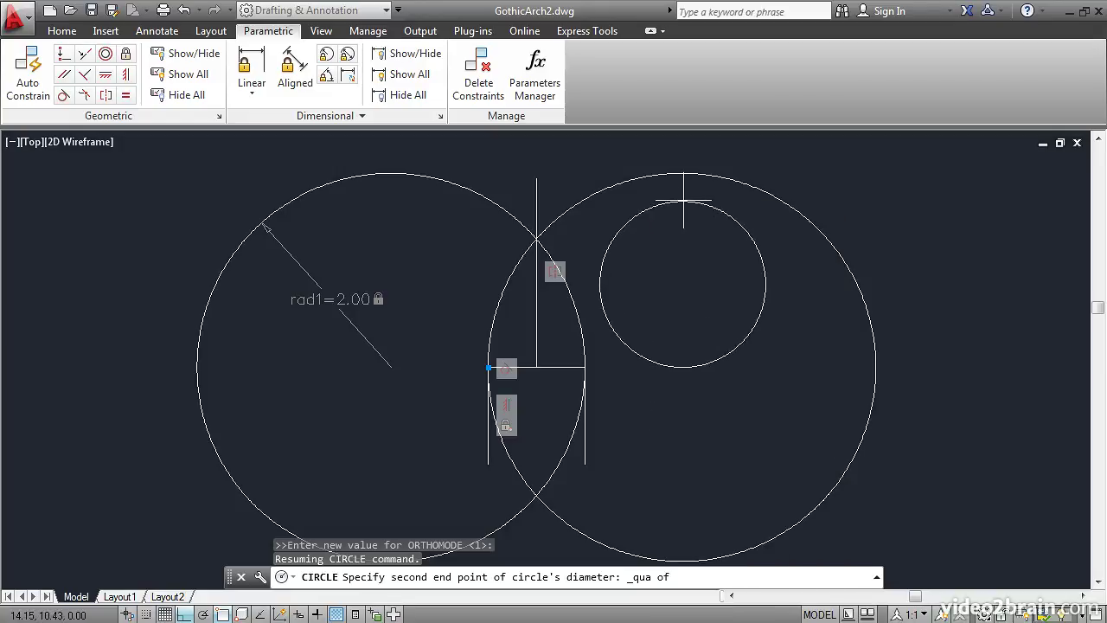
pyautogui.click(681, 173)
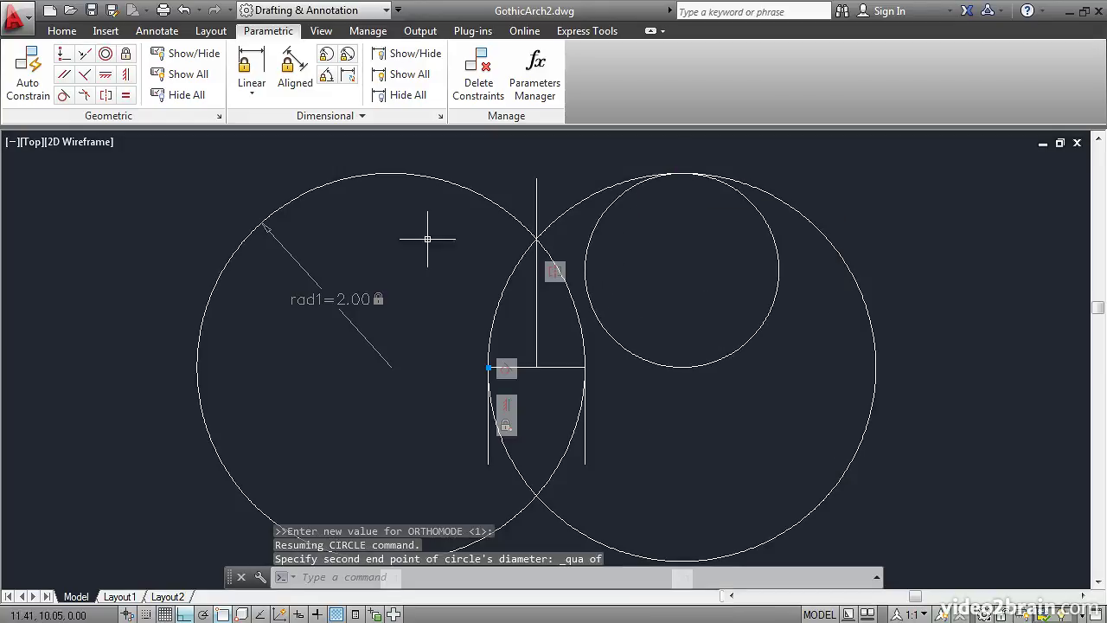
# Auto-constrain the small inner circle and the large right circle to each other.
pyautogui.click(24, 97)
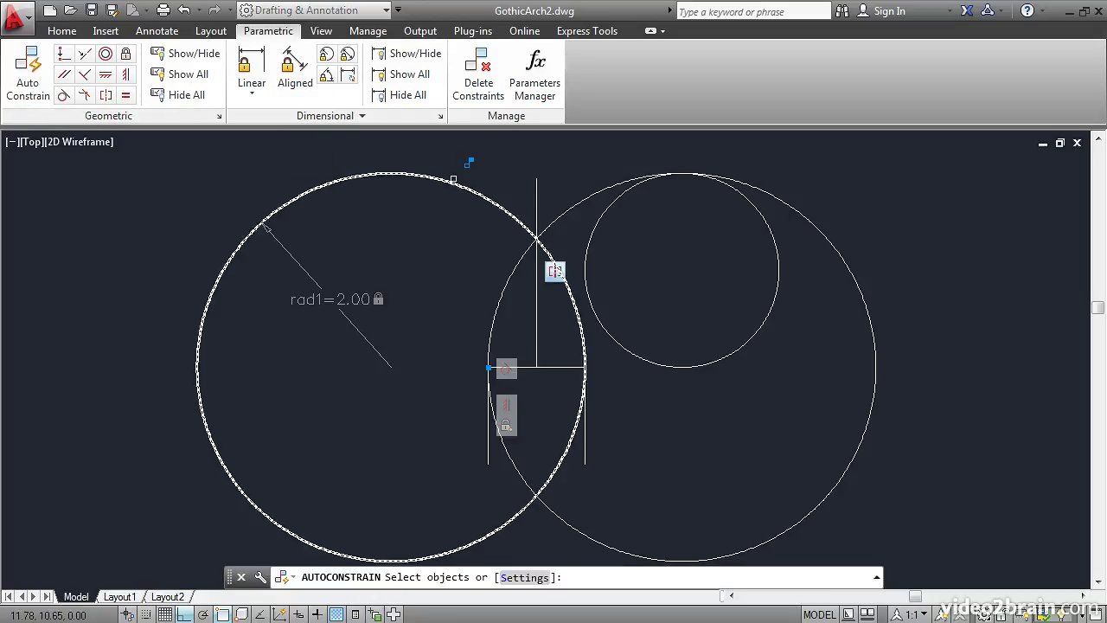
pyautogui.click(710, 189)
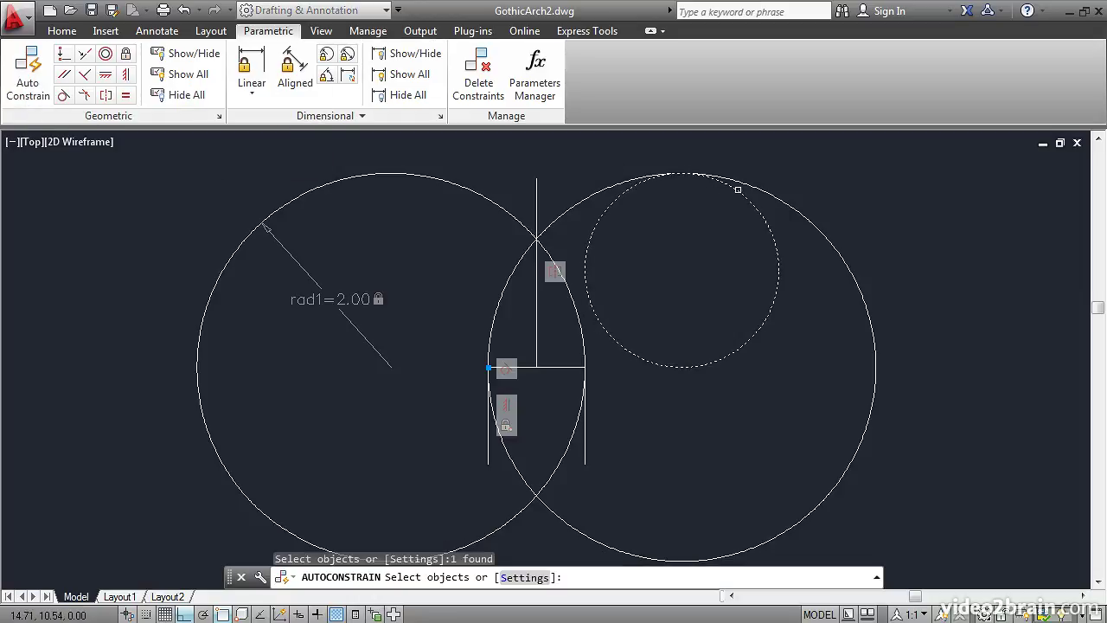
pyautogui.click(755, 188)
pyautogui.press('Return')
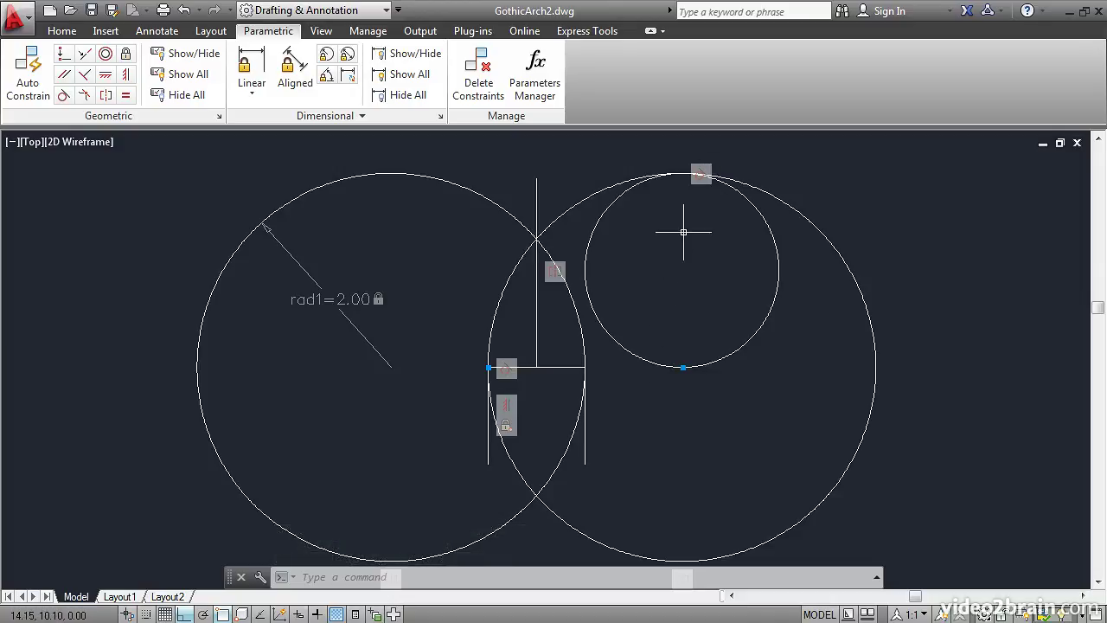
# Try to add a radius constraint to the small inner circle with the expression rad1/2.
pyautogui.click(326, 57)
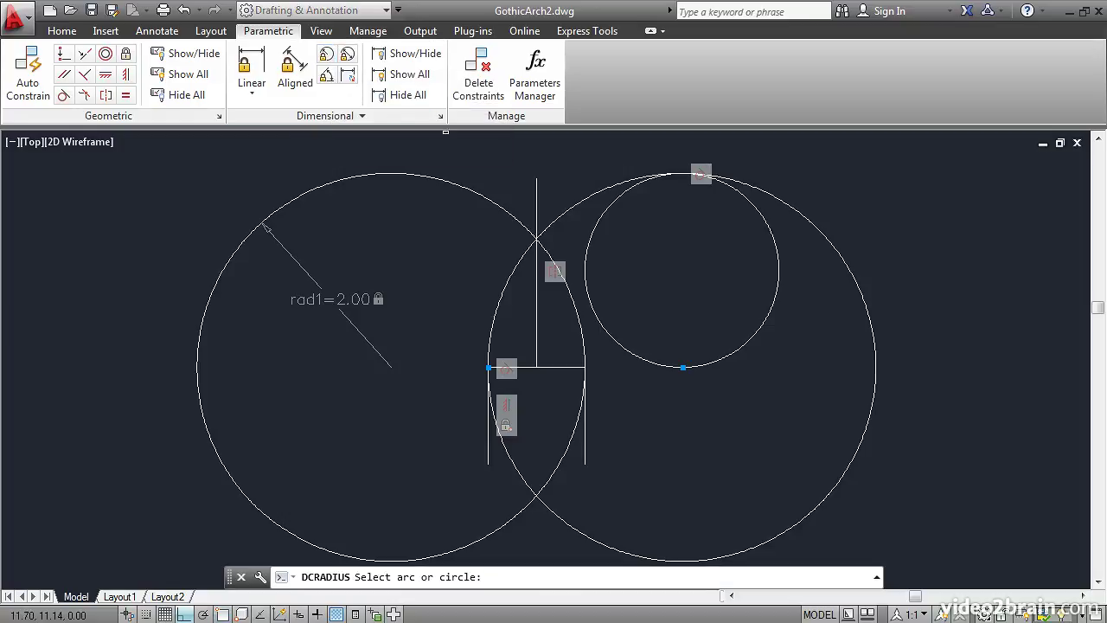
pyautogui.click(615, 200)
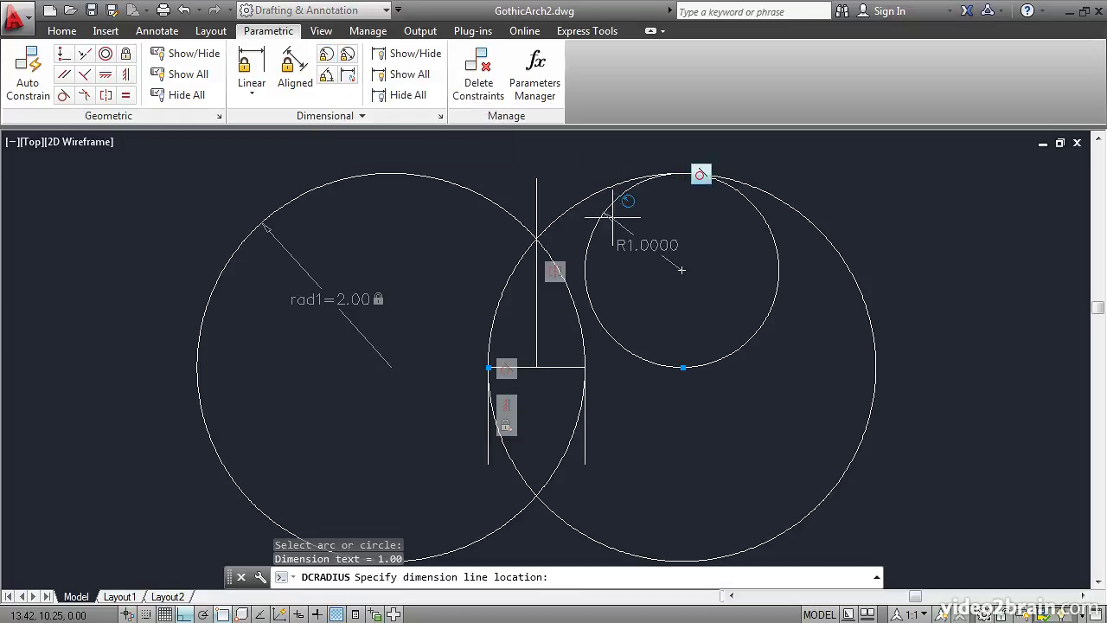
pyautogui.click(649, 237)
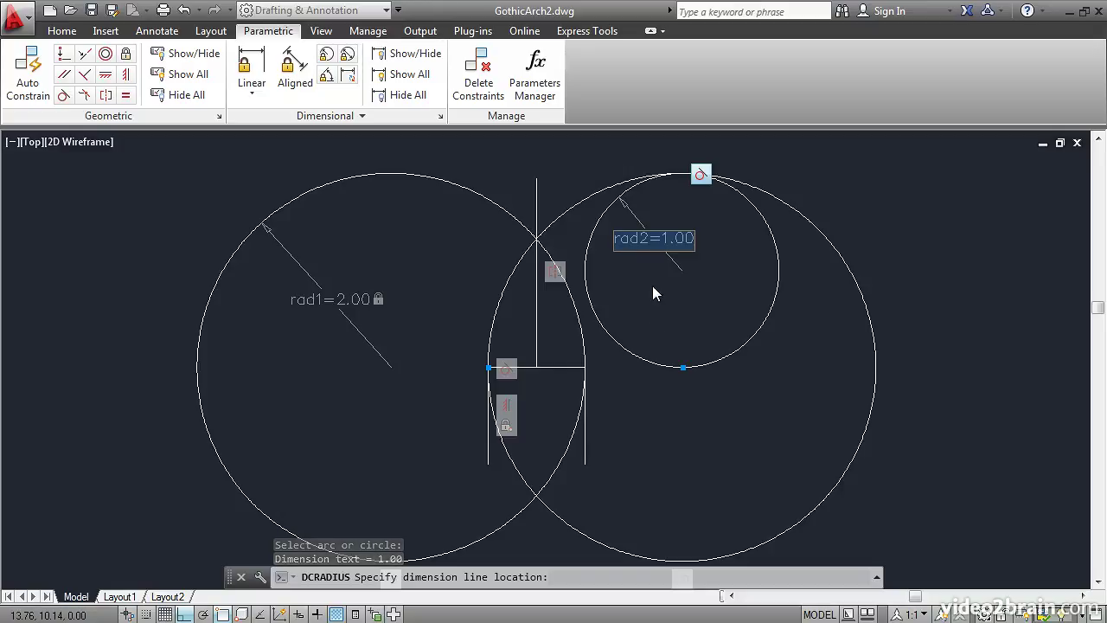
pyautogui.click(663, 243)
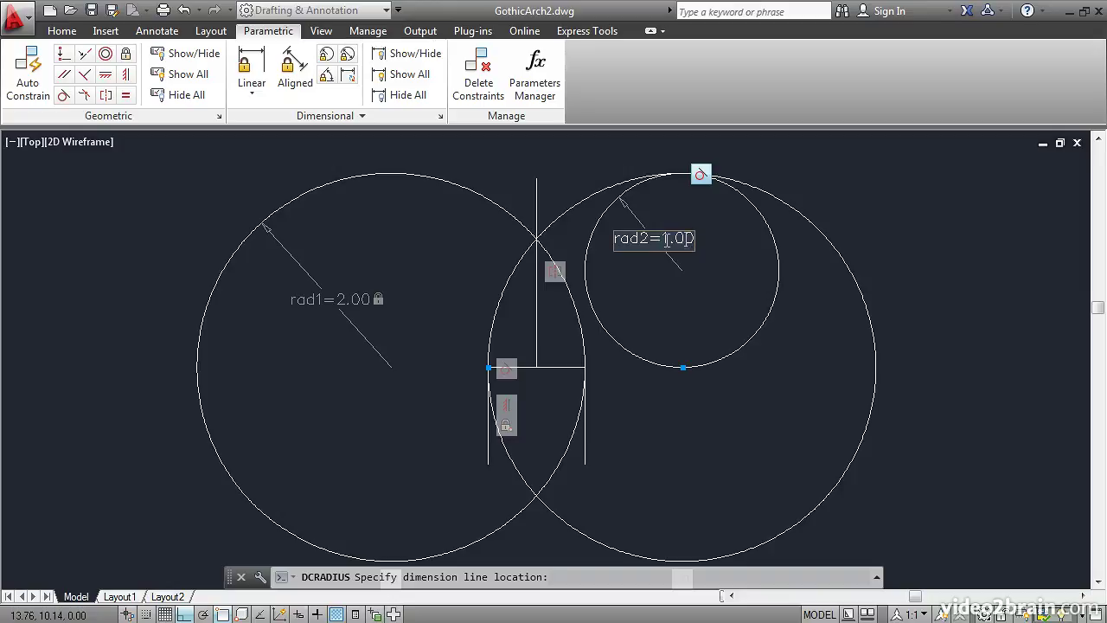
pyautogui.moveTo(663, 240); pyautogui.dragTo(693, 244)
pyautogui.write('rad1/2')
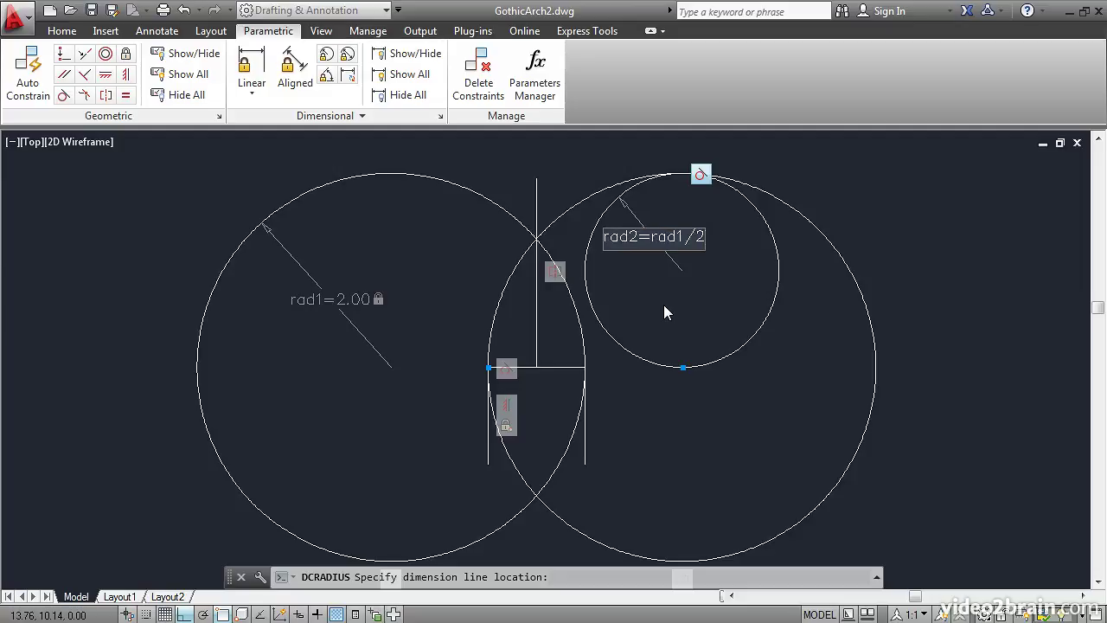
pyautogui.press('Return')
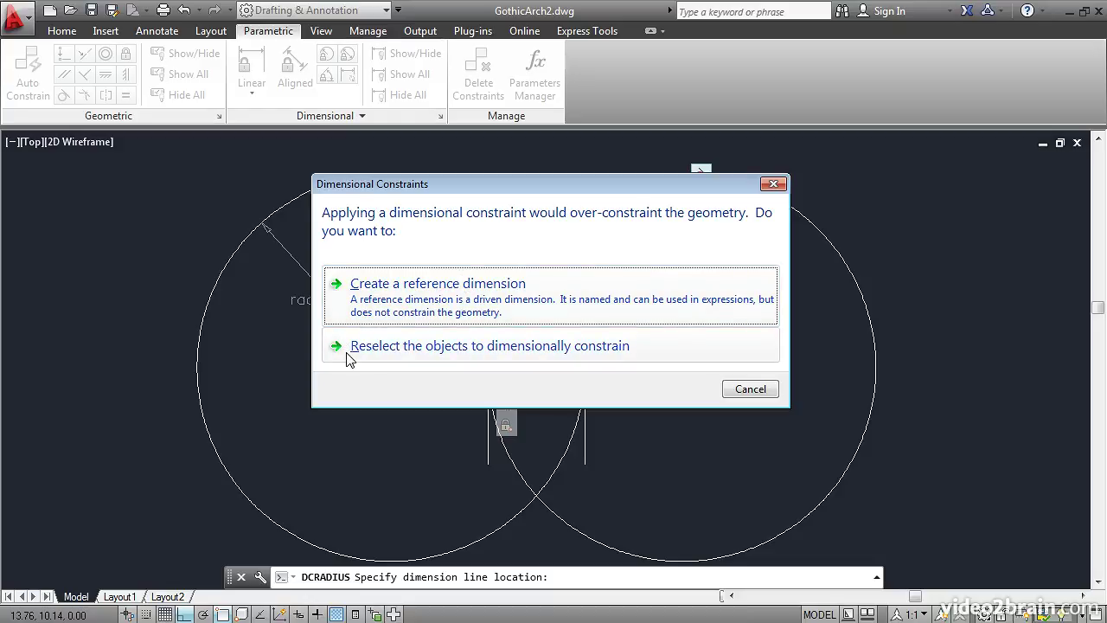
pyautogui.click(745, 389)
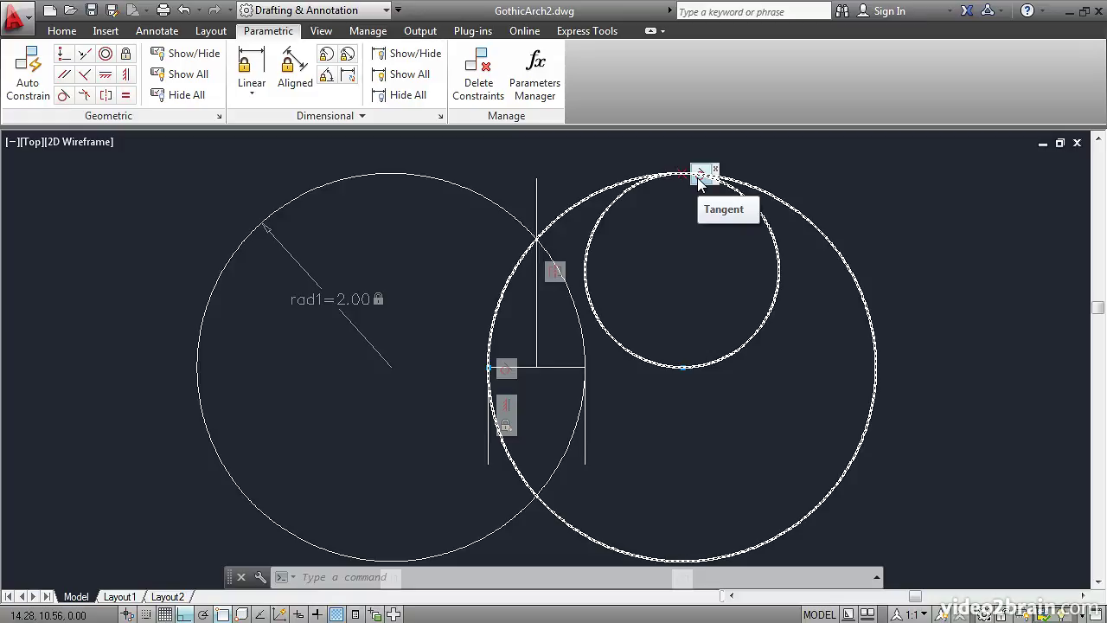
# Delete the tangent constraint between the small and large right circles, and constrain the small circle's radius to rad1/2.
pyautogui.rightClick(697, 177)
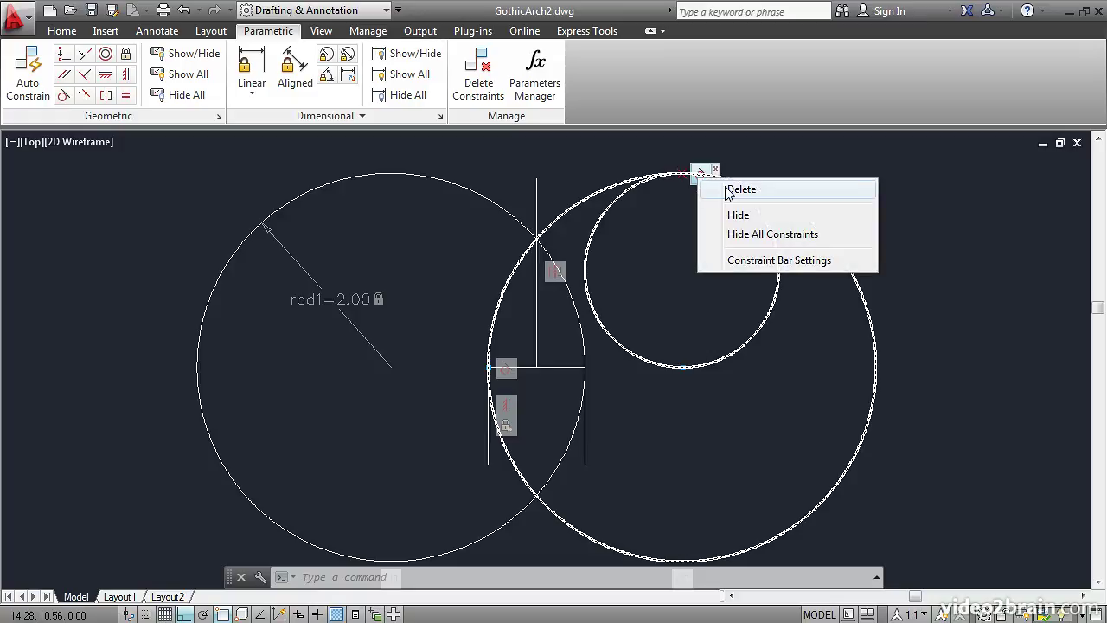
pyautogui.click(728, 193)
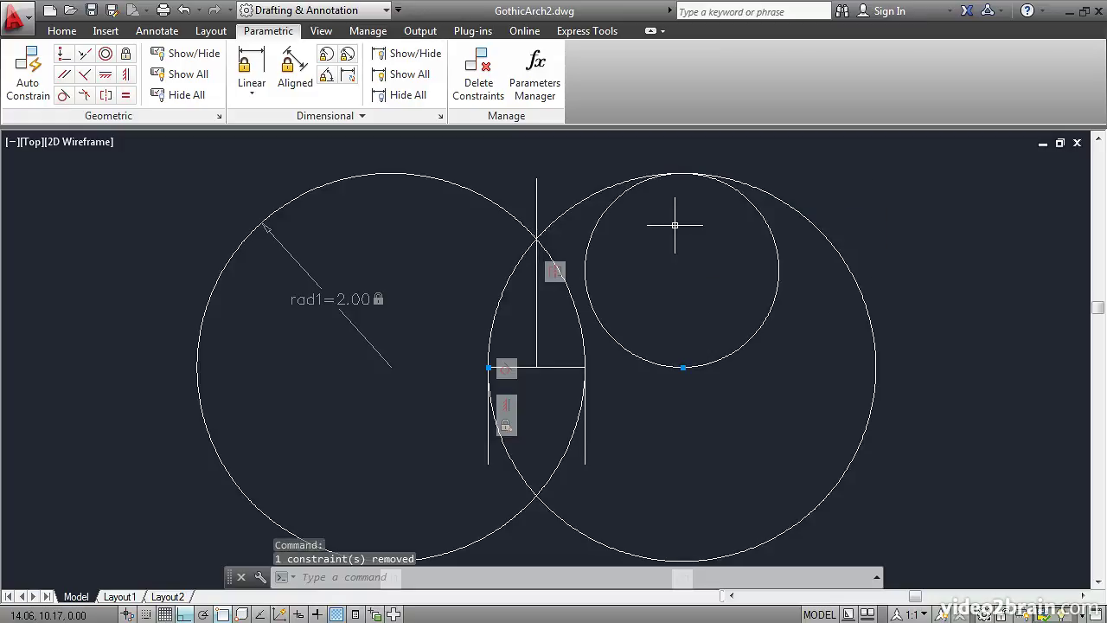
pyautogui.click(326, 55)
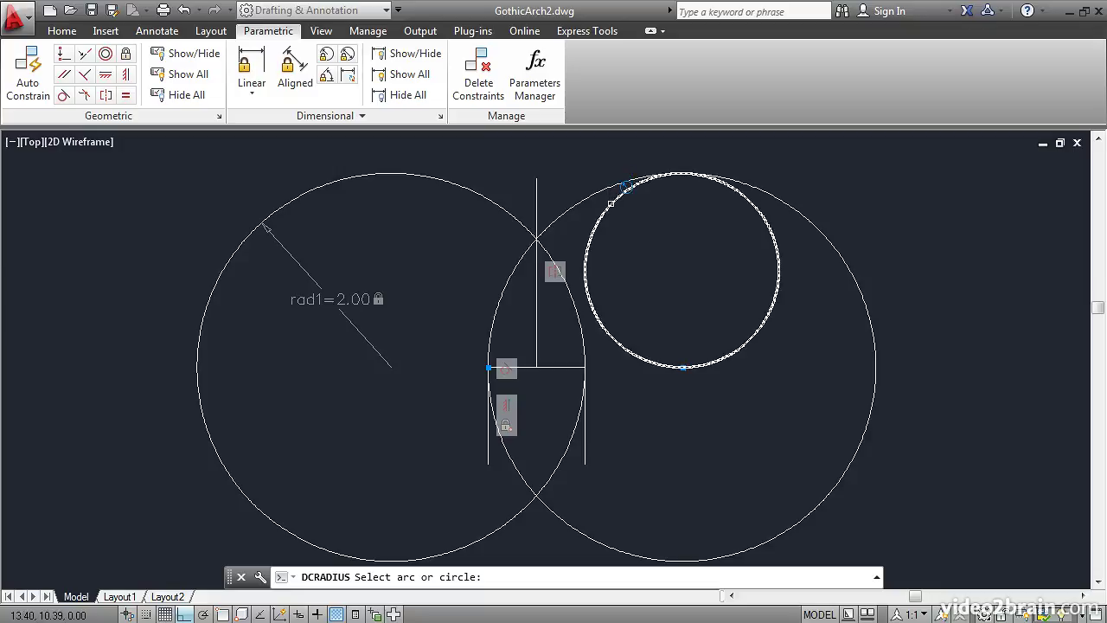
pyautogui.click(610, 204)
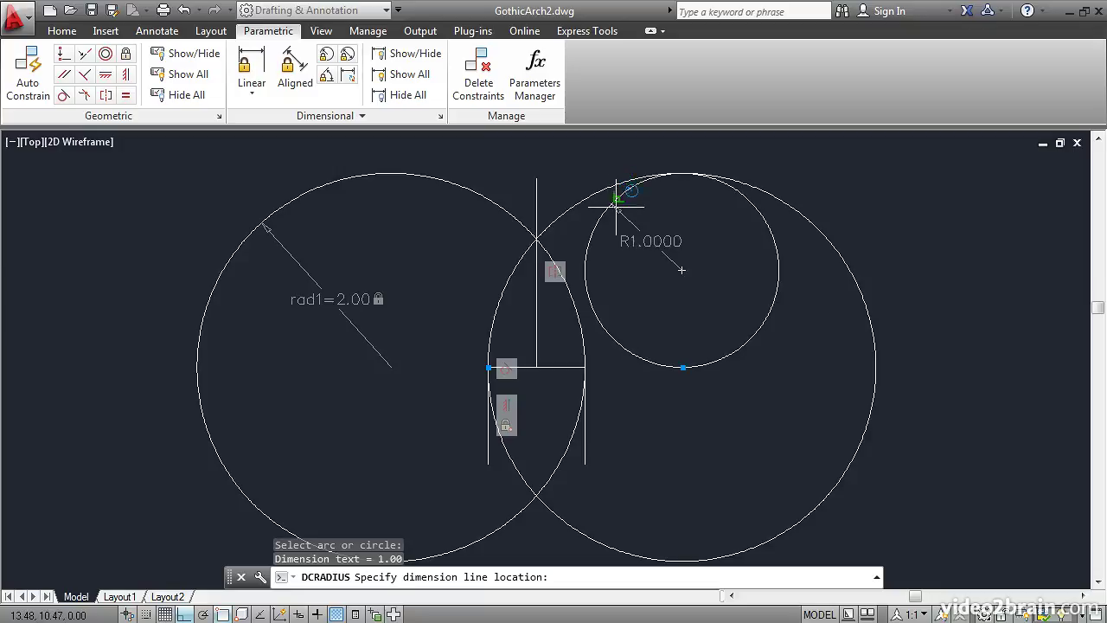
pyautogui.click(648, 240)
pyautogui.click(664, 241)
pyautogui.doubleClick(662, 241)
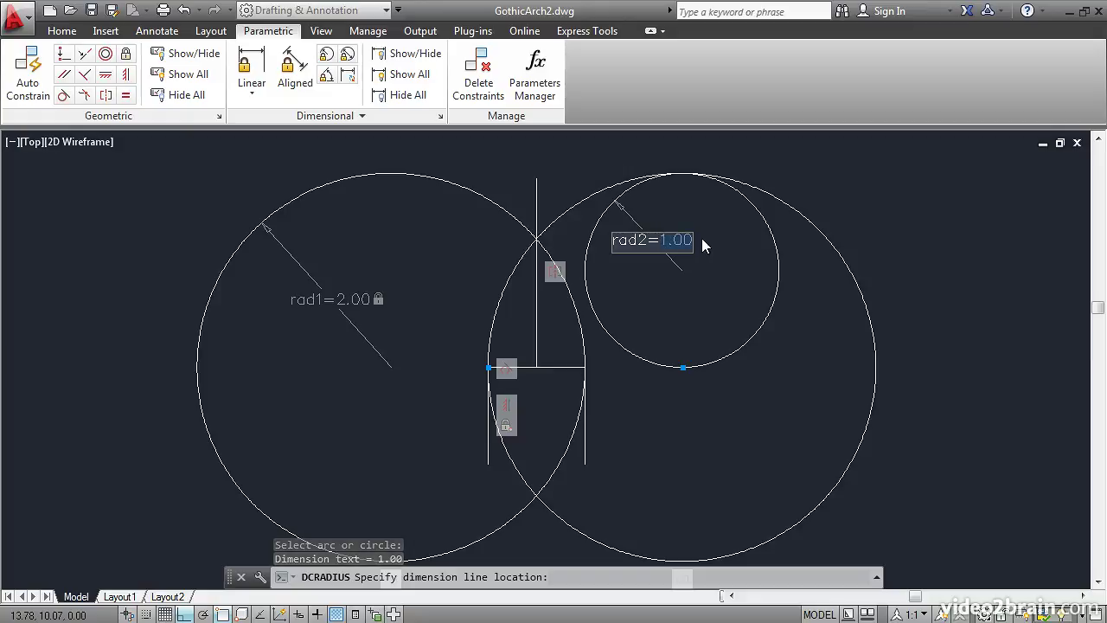
pyautogui.write('rad')
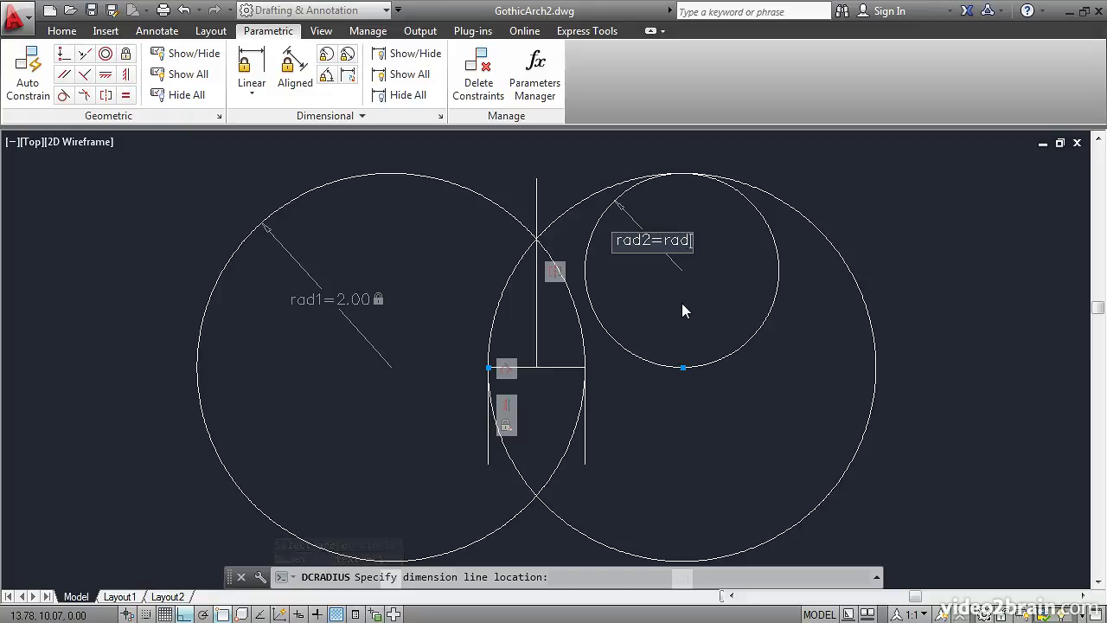
pyautogui.write('1/2')
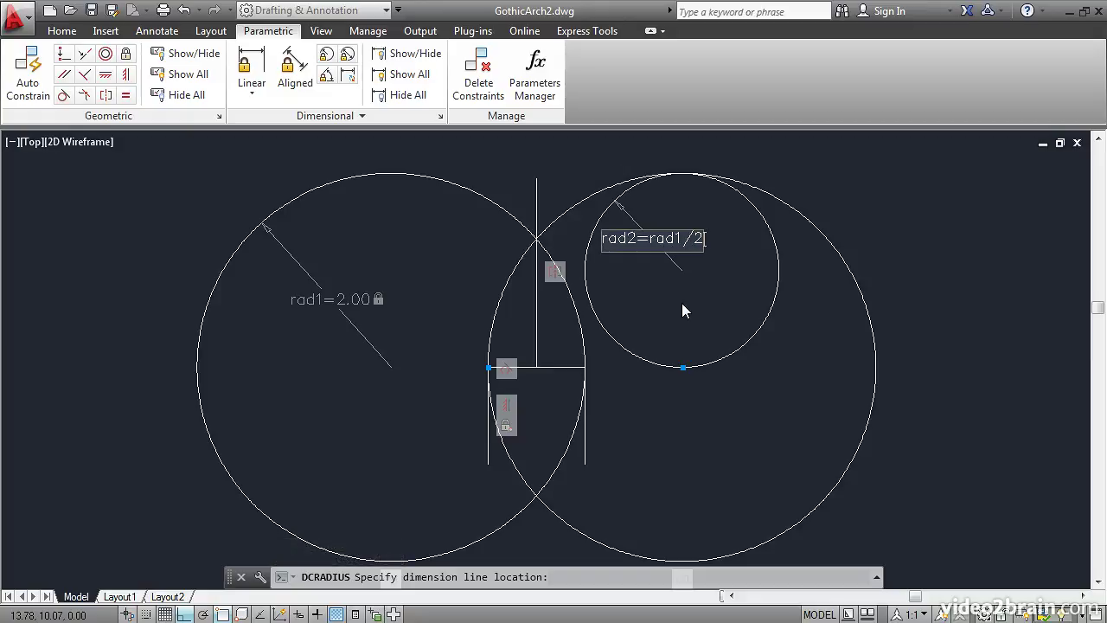
pyautogui.press('Return')
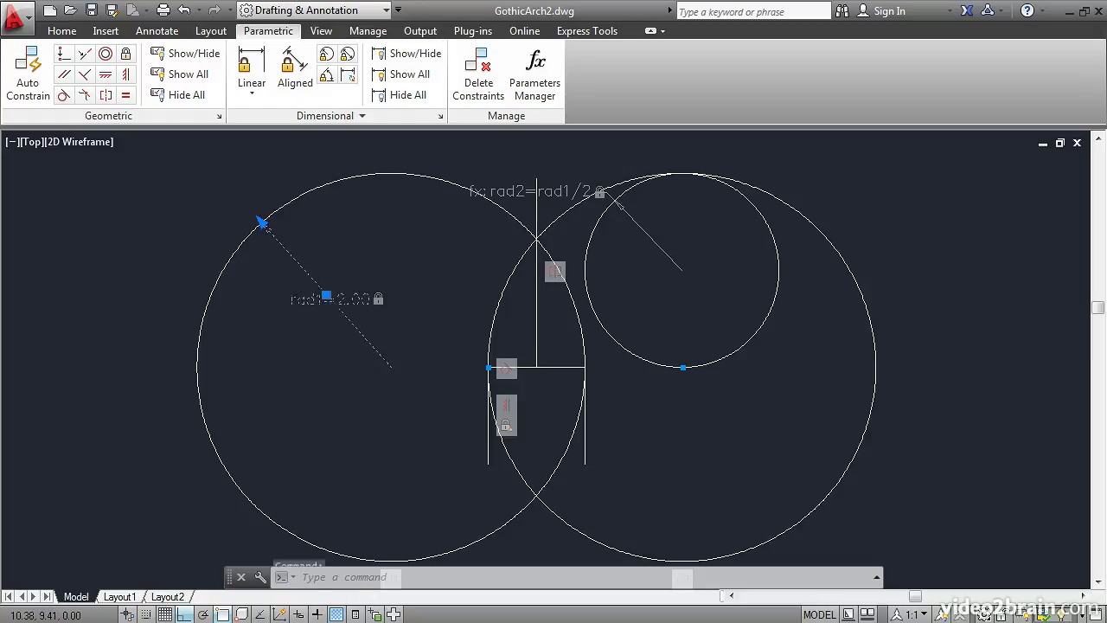
# Set the left circle's radius constraint rad1 to 3.
pyautogui.doubleClick(321, 297)
pyautogui.click(339, 299)
pyautogui.doubleClick(338, 300)
pyautogui.write('3')
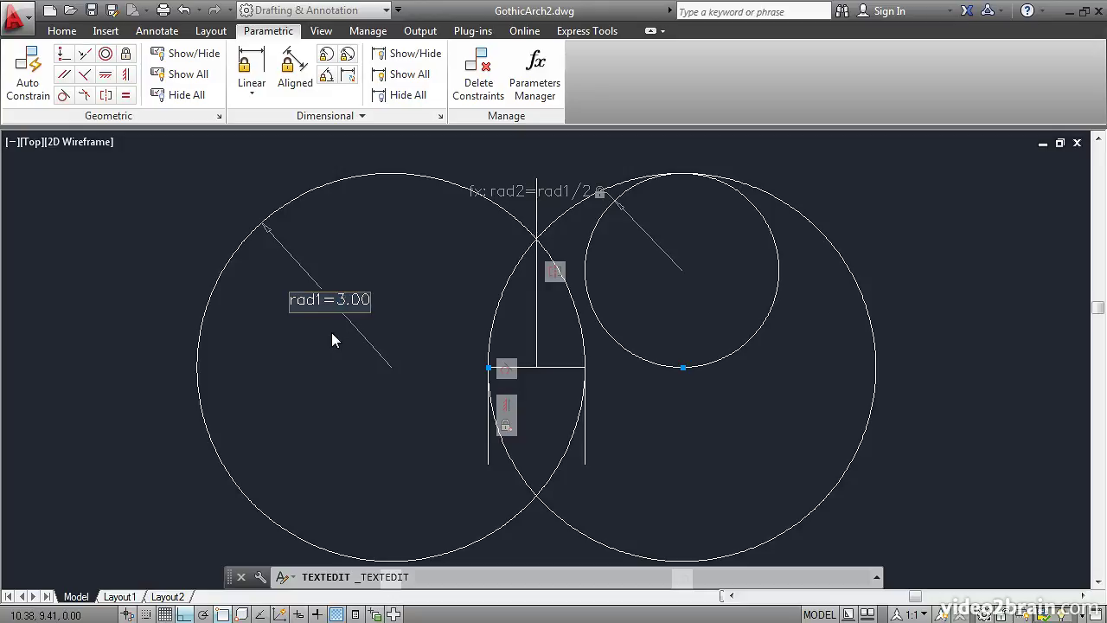
pyautogui.press('Return')
pyautogui.scroll(-2, 331, 331)
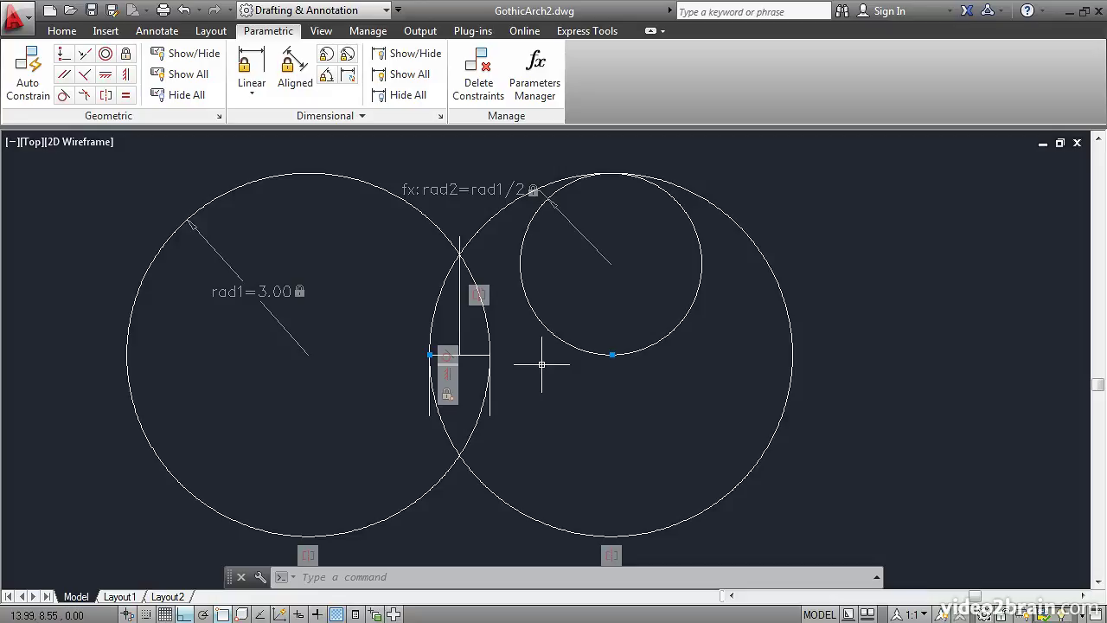
# Erase the small circle inside the right circle along with its formula-driven radius constraint.
pyautogui.write('e')
pyautogui.press('Return')
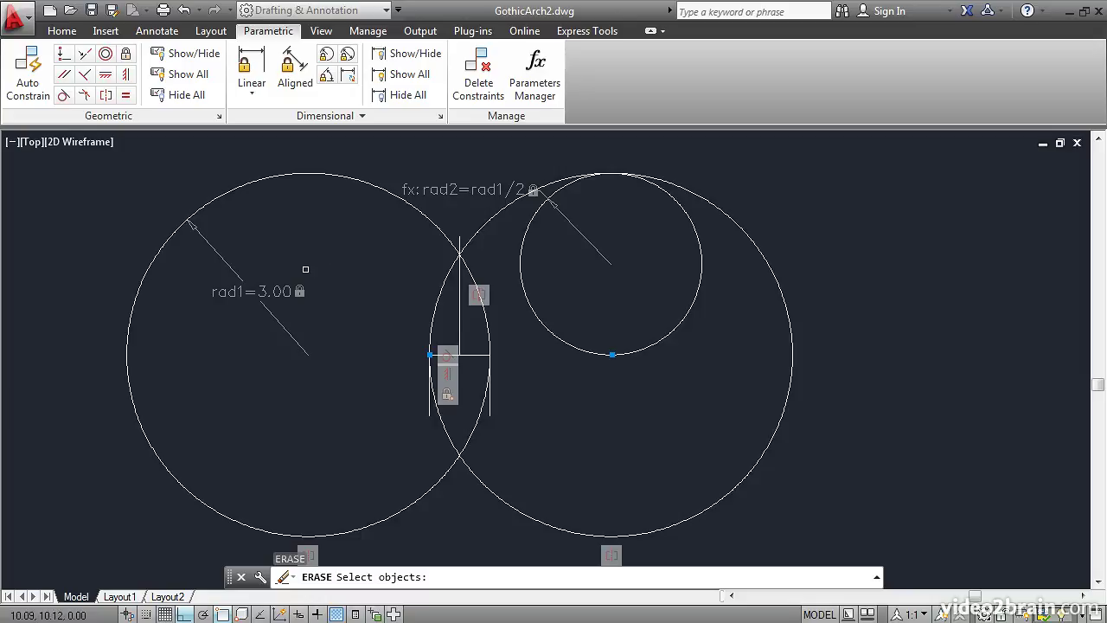
pyautogui.click(634, 379)
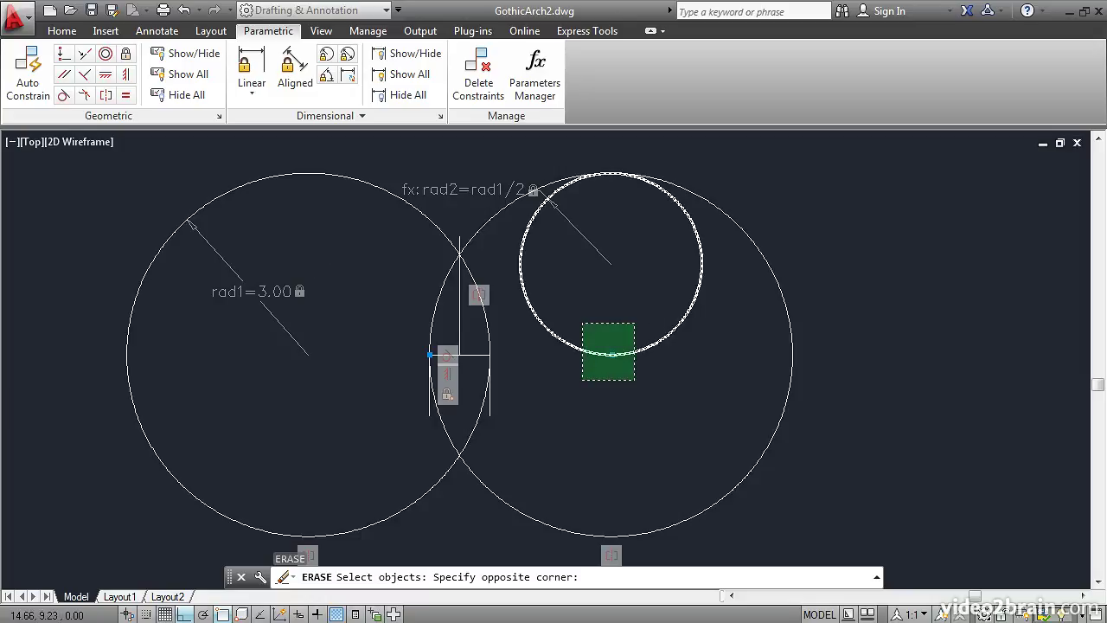
pyautogui.click(585, 334)
pyautogui.press('Return')
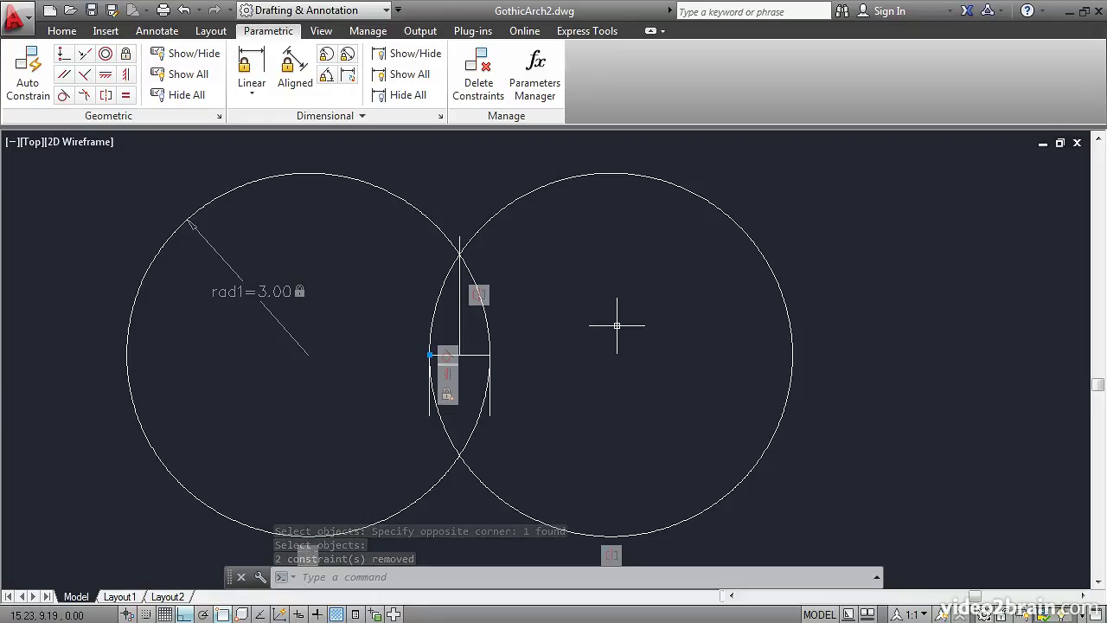
# Turn the left circle's rad1 constraint into a reference constraint by setting Reference to Yes, and try to edit its value directly.
pyautogui.click(277, 321)
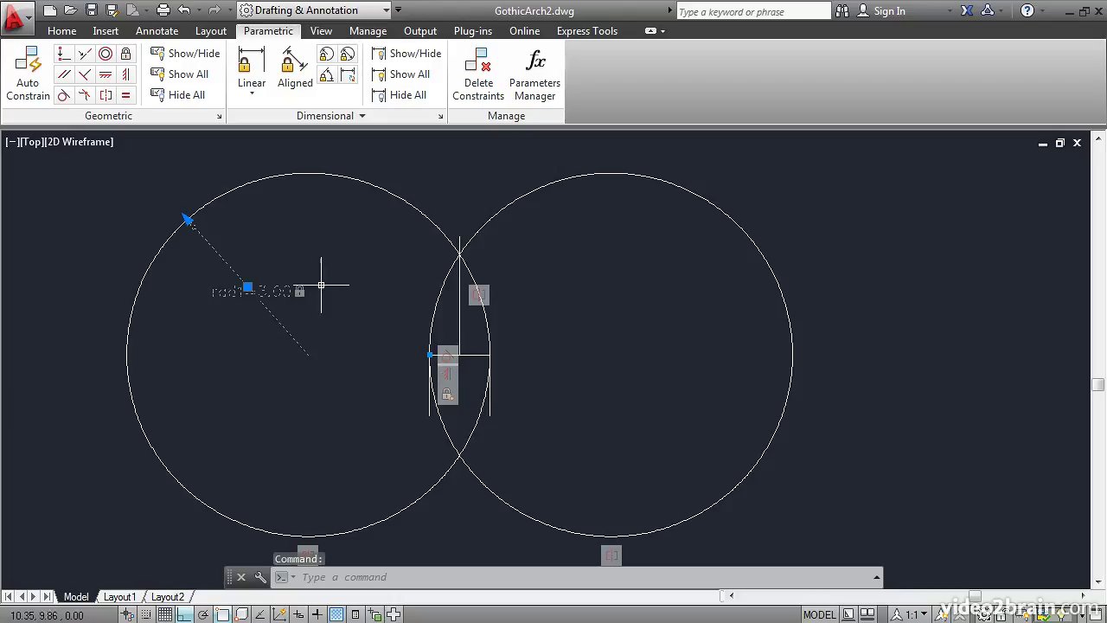
pyautogui.rightClick(338, 235)
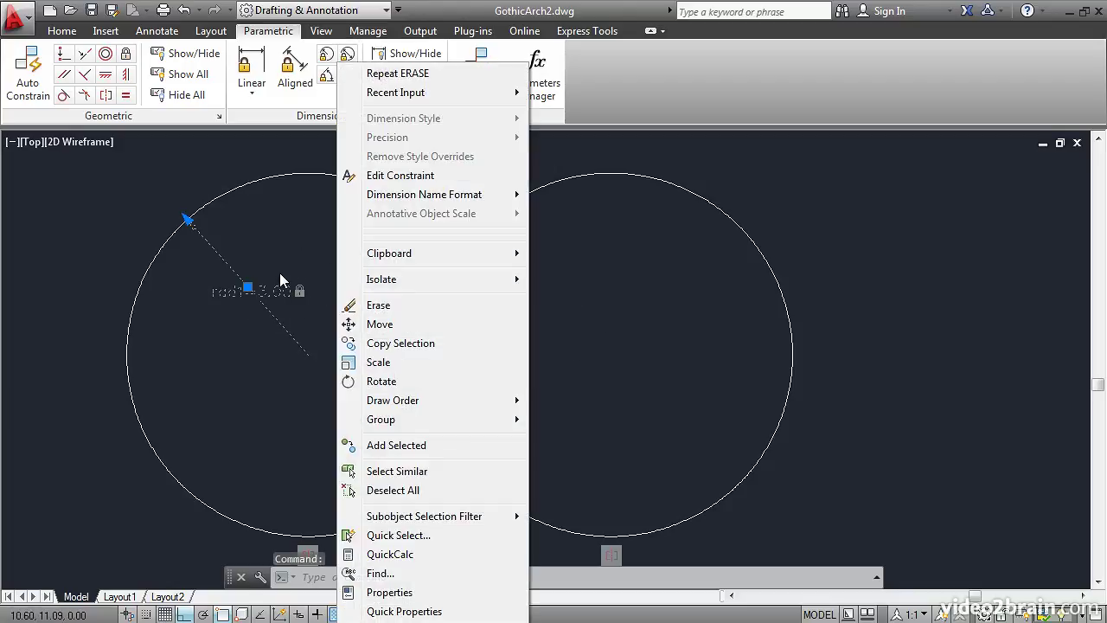
pyautogui.click(357, 592)
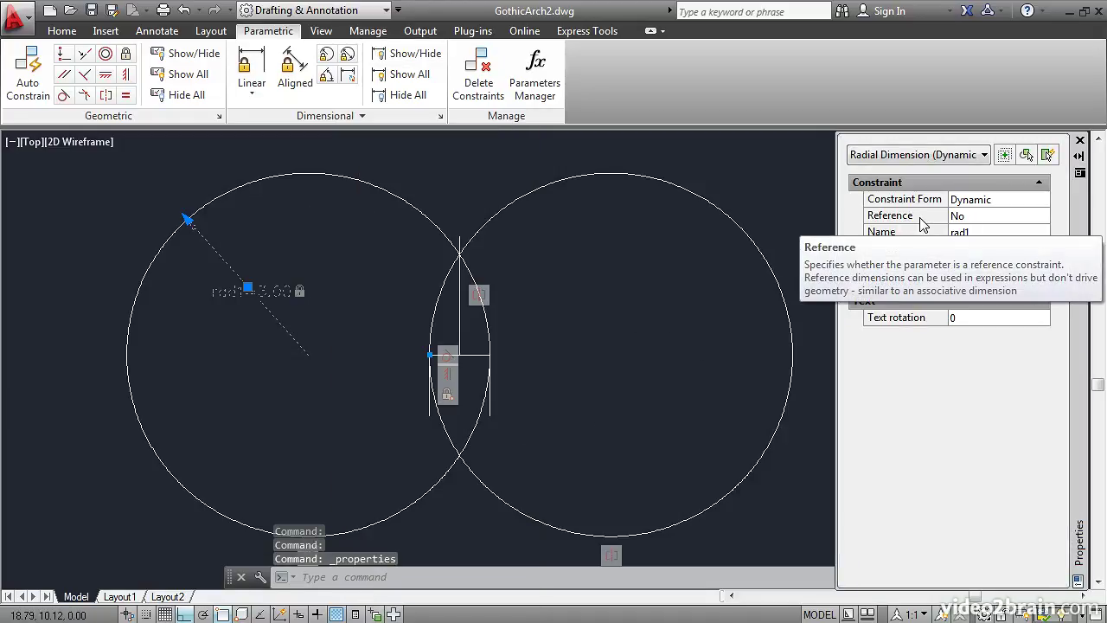
pyautogui.click(966, 217)
pyautogui.click(1041, 216)
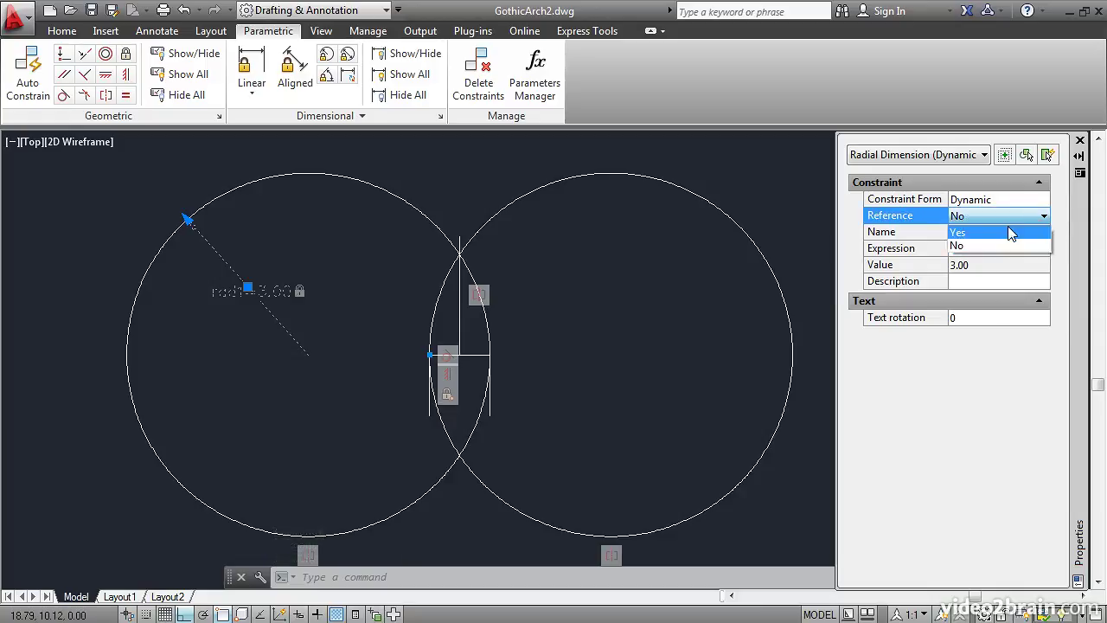
pyautogui.click(986, 239)
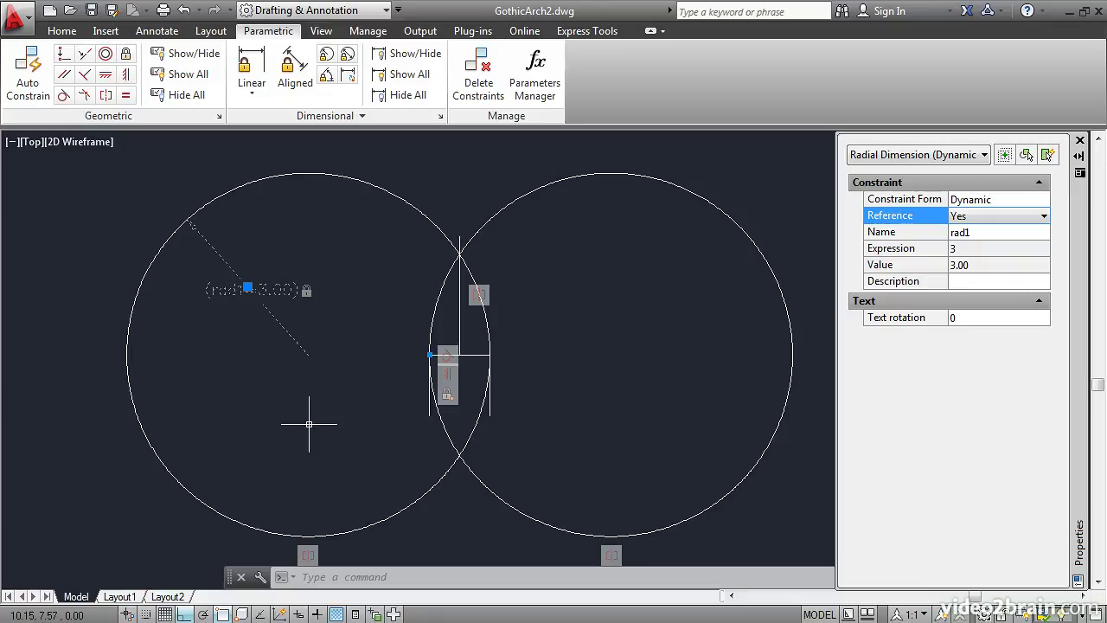
pyautogui.press('Escape')
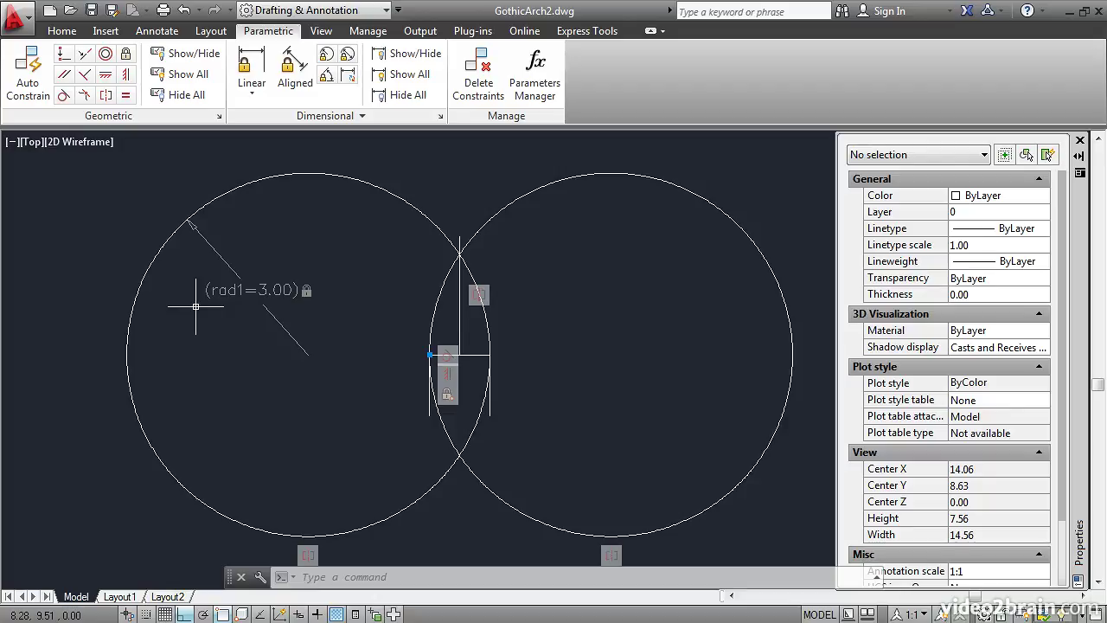
pyautogui.click(219, 291)
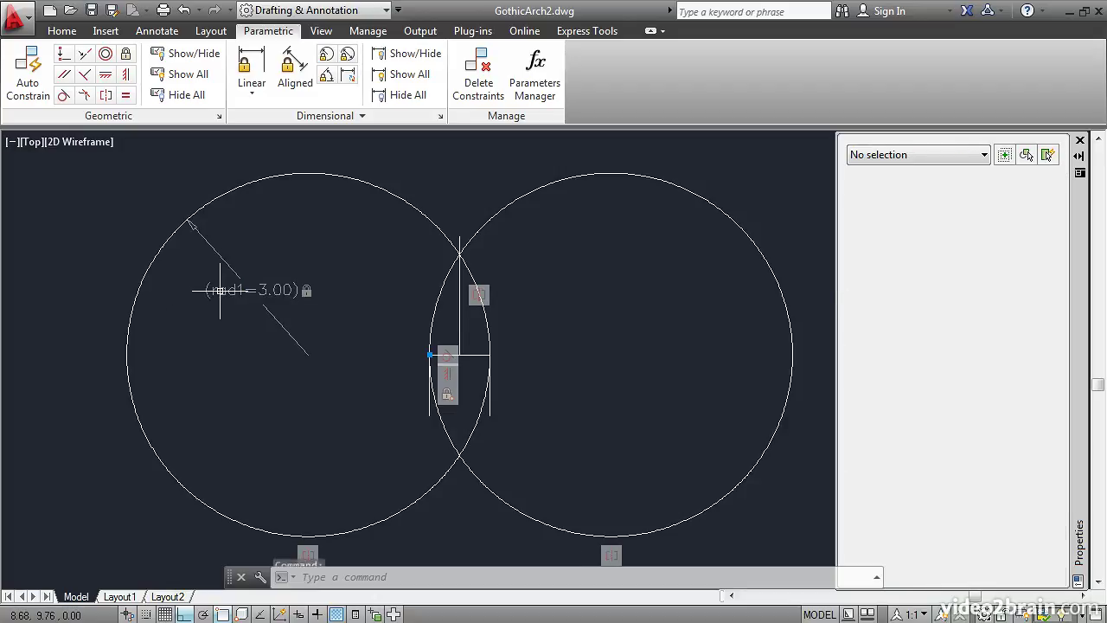
pyautogui.doubleClick(220, 290)
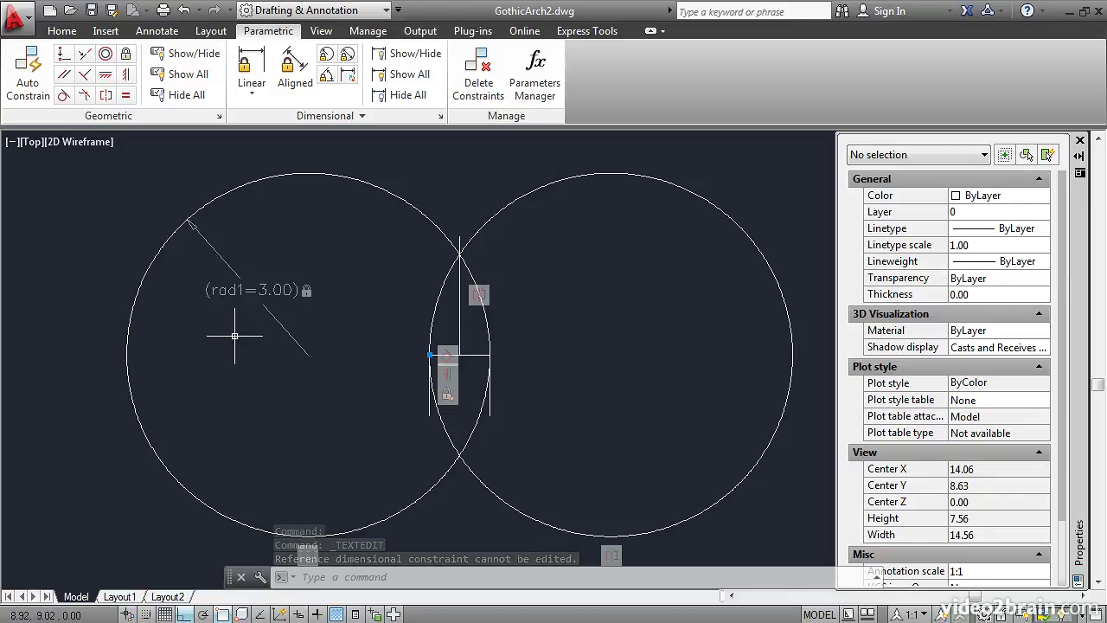
# Stretch the right circle's center horizontally toward the left circle, shrinking the radius to about 1.68.
pyautogui.click(509, 204)
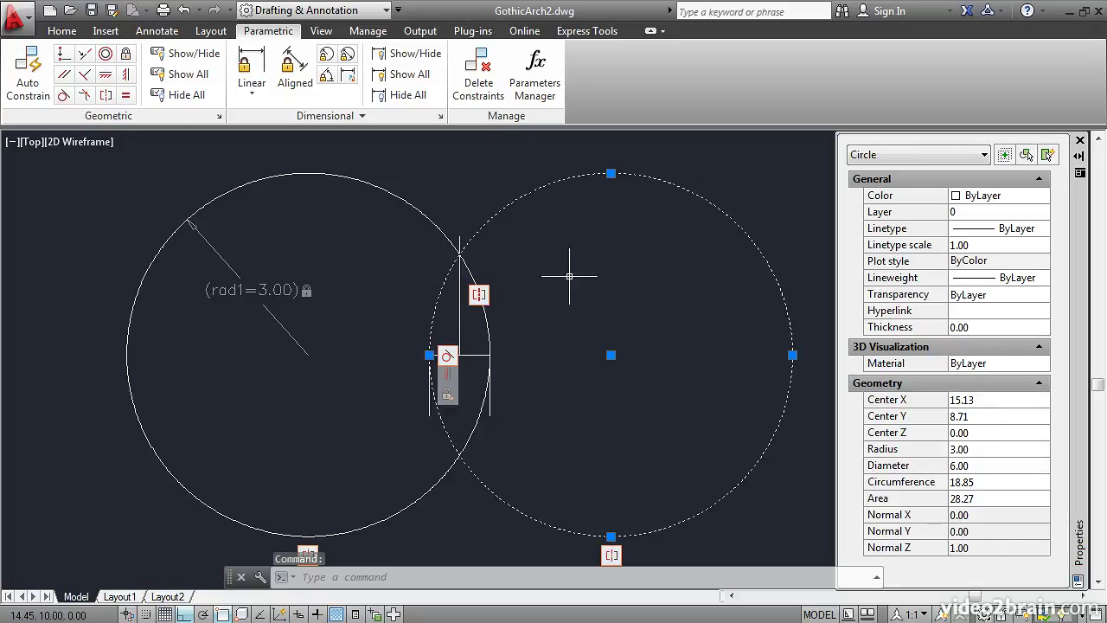
pyautogui.click(610, 355)
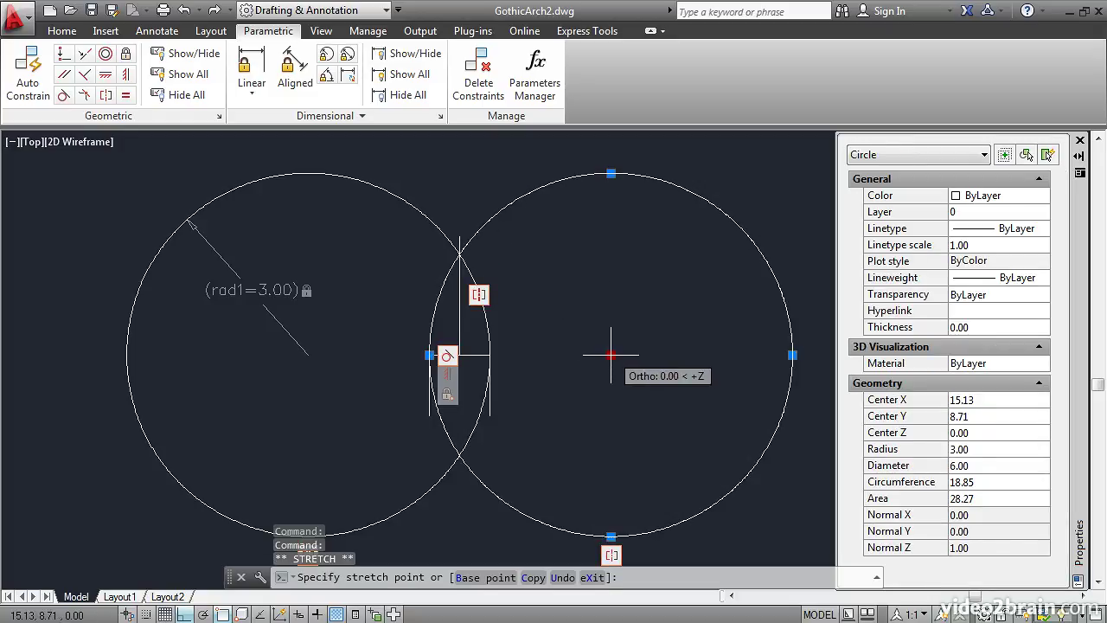
pyautogui.click(531, 355)
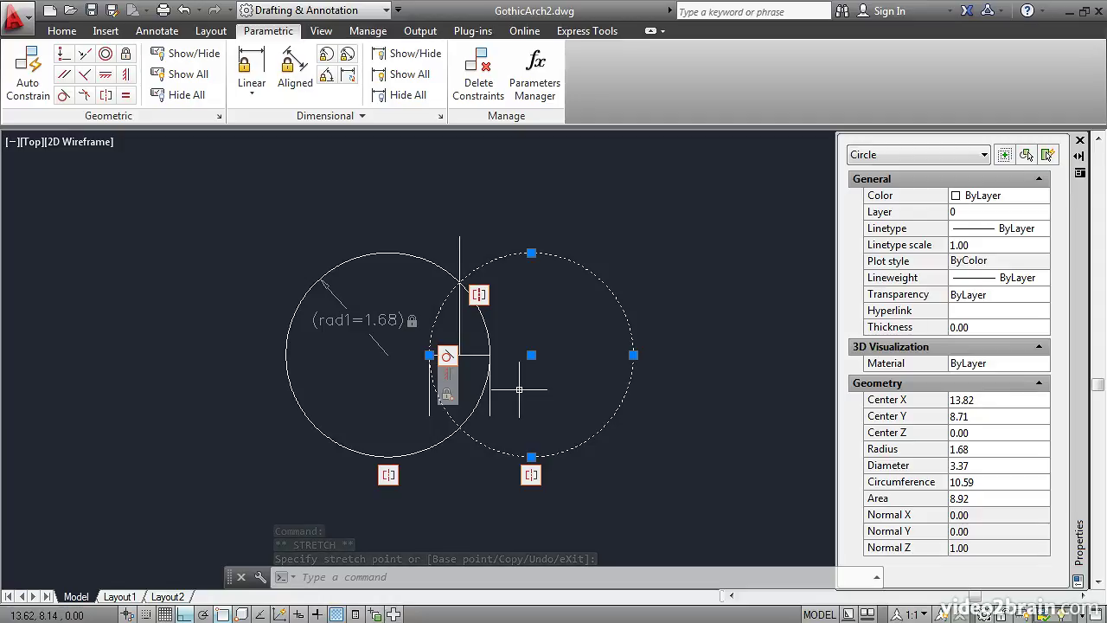
pyautogui.press('Escape')
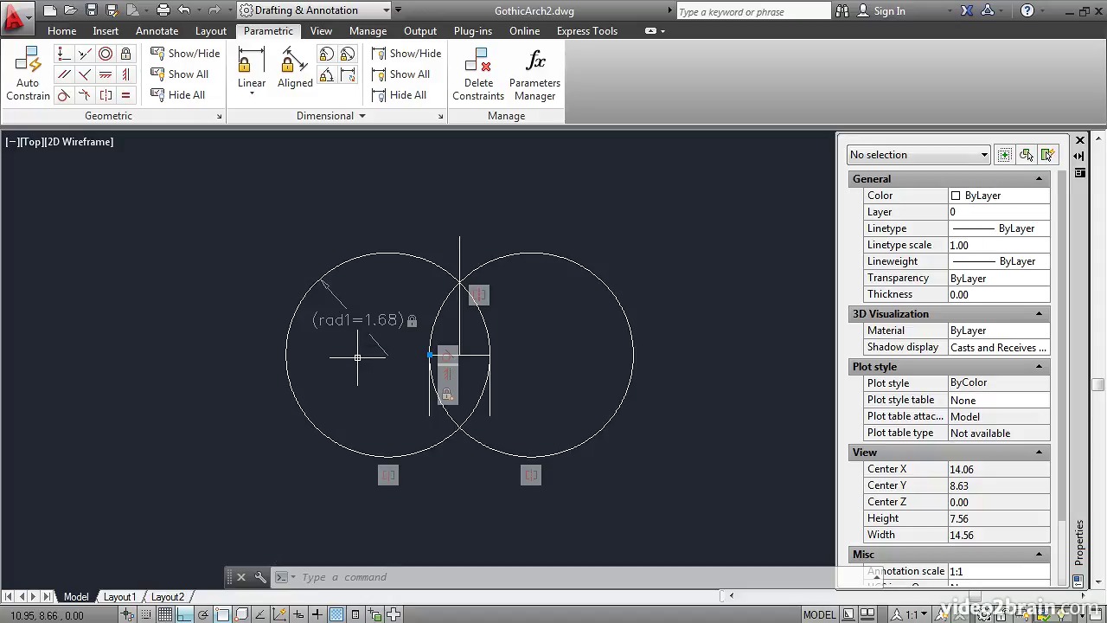
# Change the constraint form of the left circle's rad1 radius constraint to Annotational.
pyautogui.scroll(-2, 357, 357)
pyautogui.scroll(4, 357, 357)
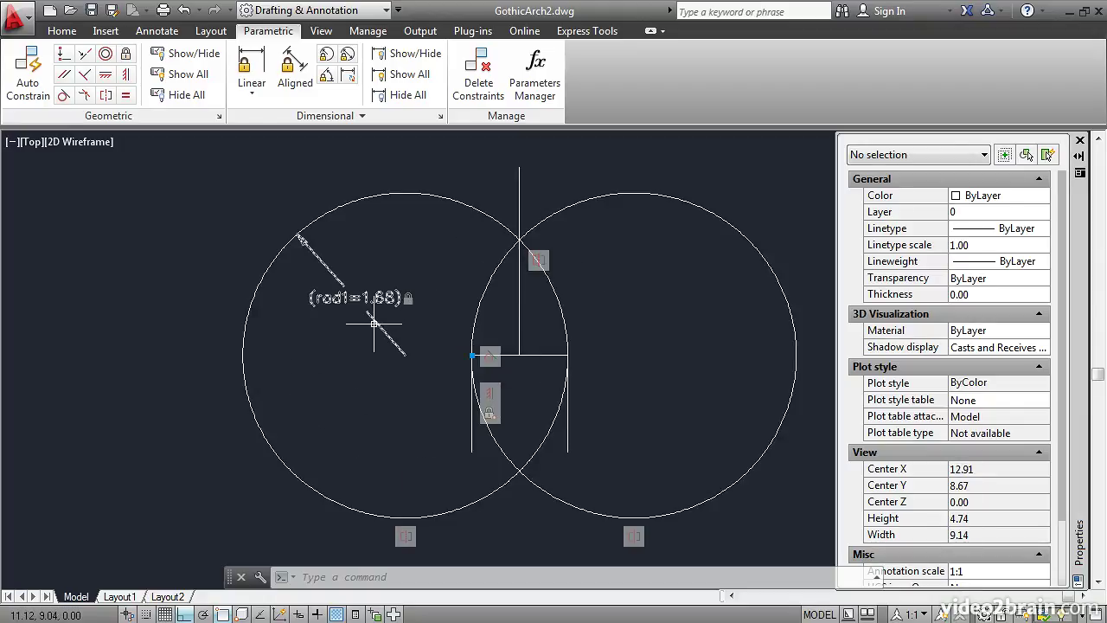
pyautogui.click(374, 322)
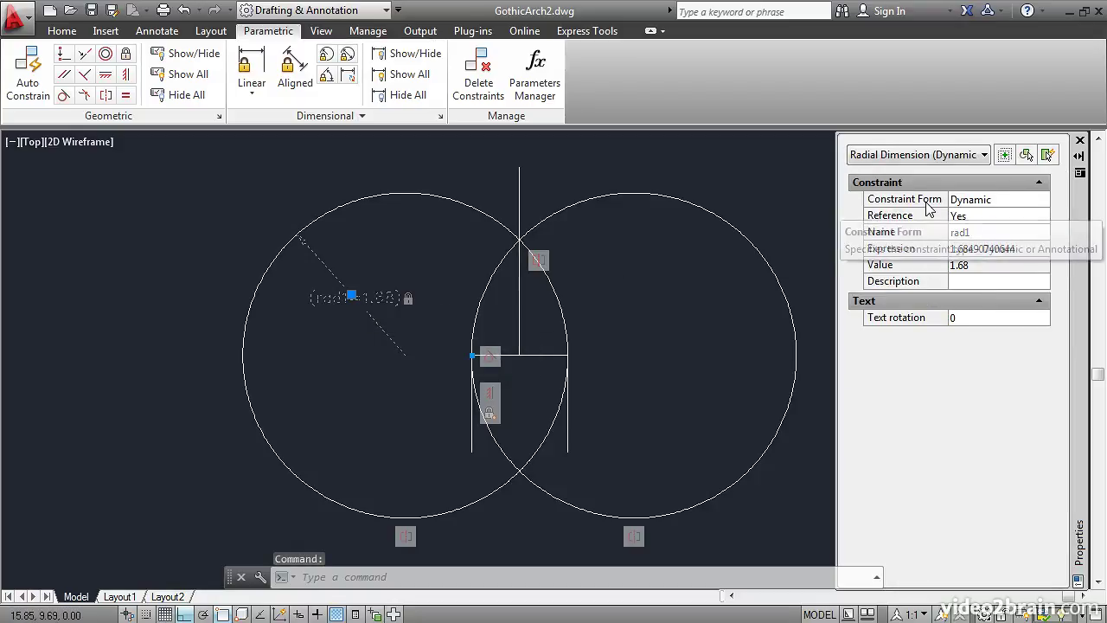
pyautogui.click(972, 201)
pyautogui.click(1043, 200)
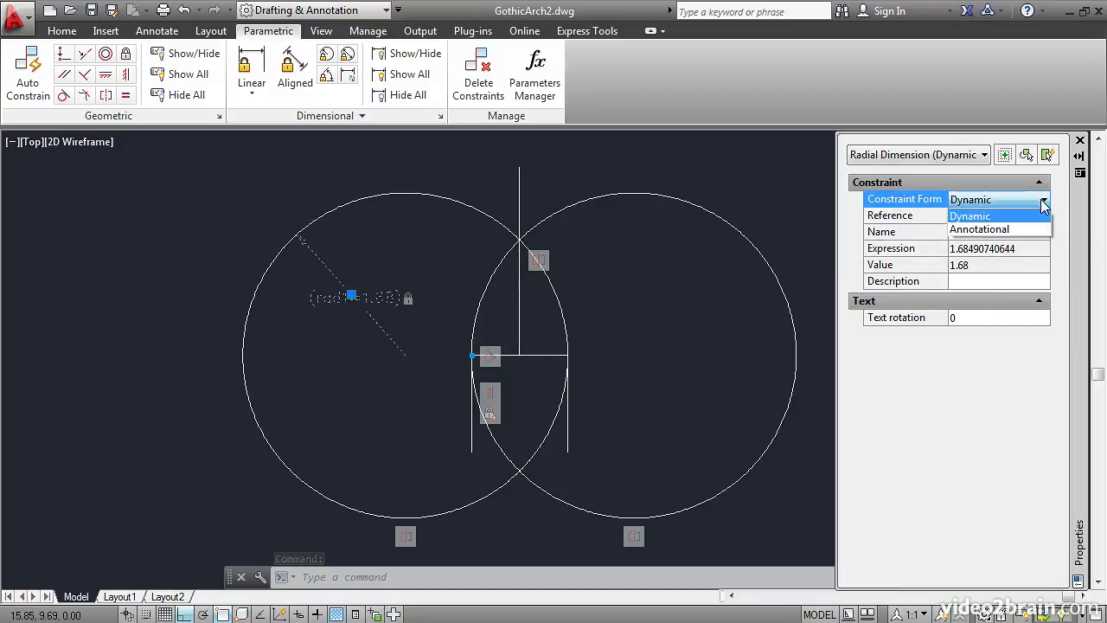
pyautogui.click(990, 232)
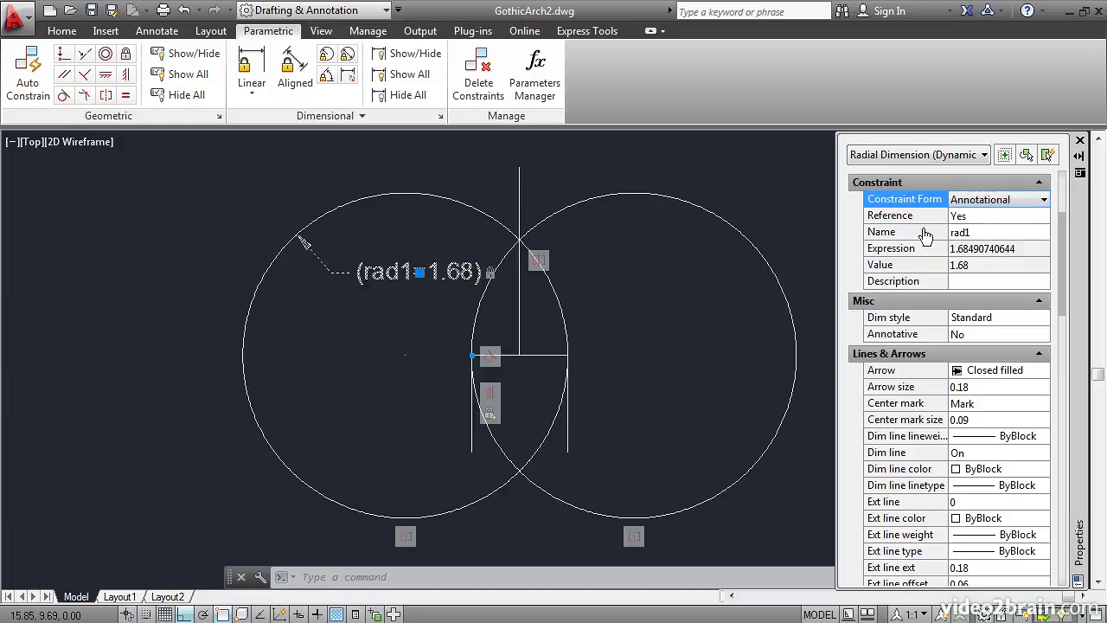
# Move the rad1 annotation text horizontally out of the left circle to the empty area left of it.
pyautogui.click(419, 271)
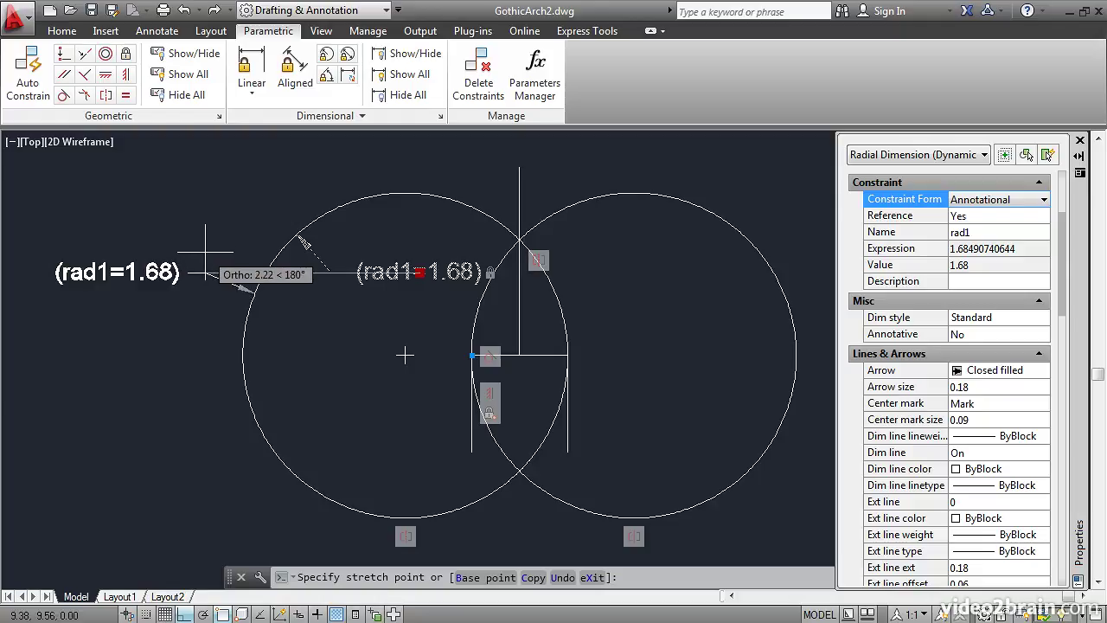
pyautogui.click(117, 268)
pyautogui.press('Escape')
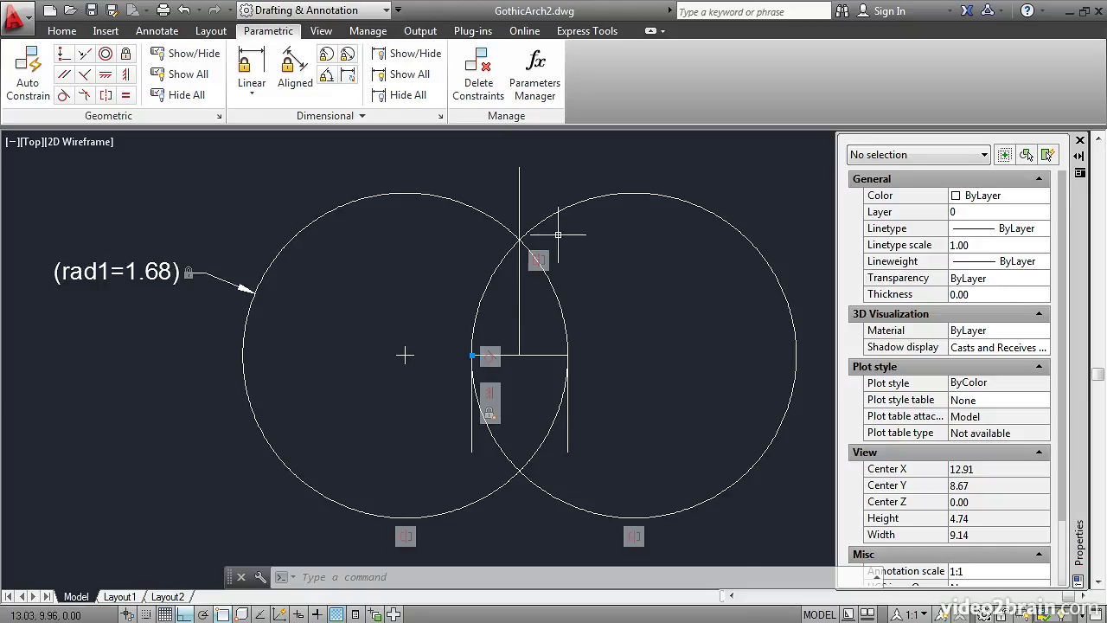
# Stretch the right circle's center about 0.33 units toward the left circle, shrinking the radius to about 1.35.
pyautogui.click(569, 206)
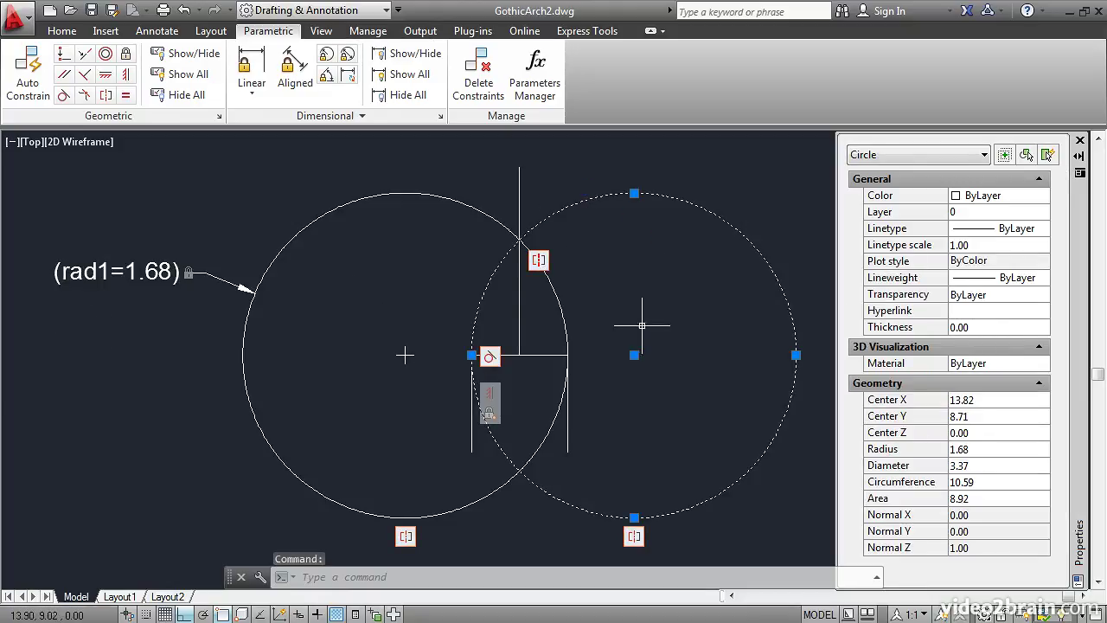
pyautogui.click(634, 354)
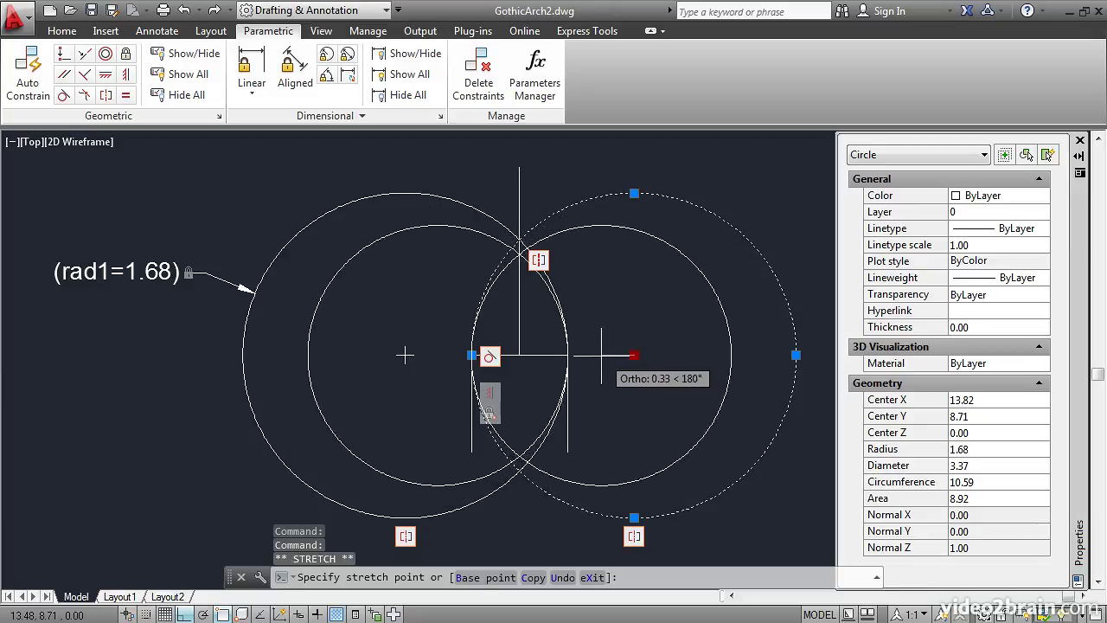
pyautogui.click(601, 355)
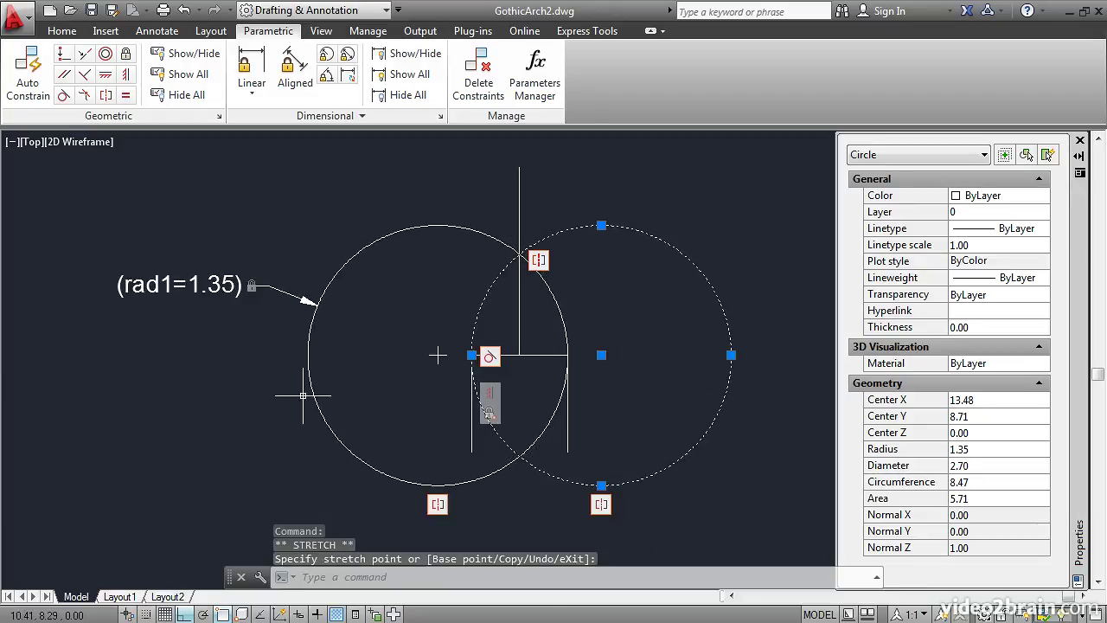
pyautogui.press('Escape')
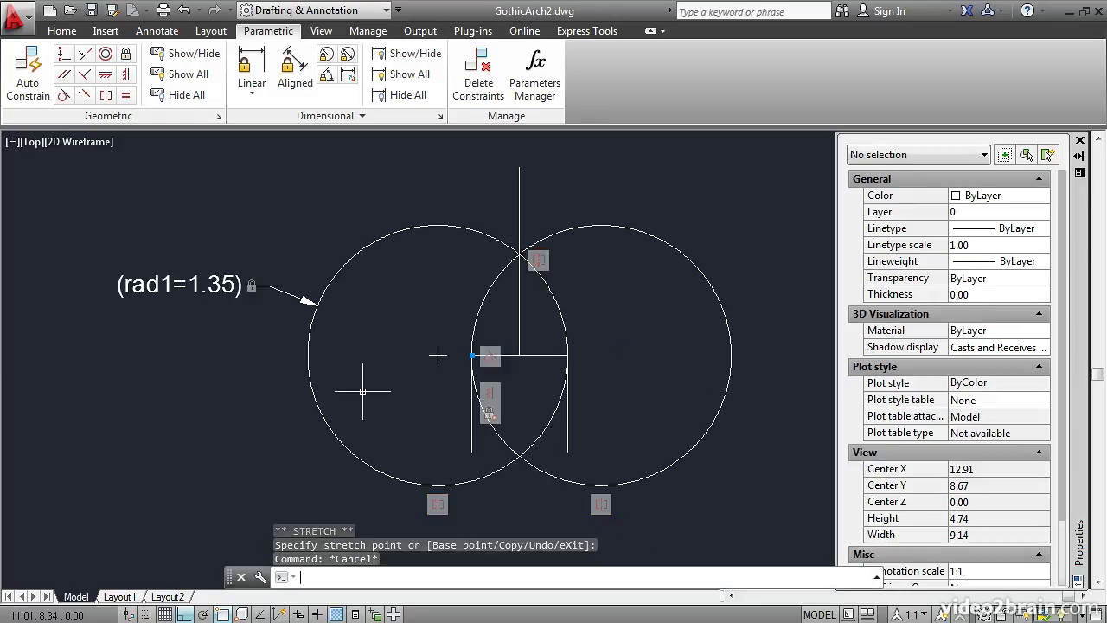